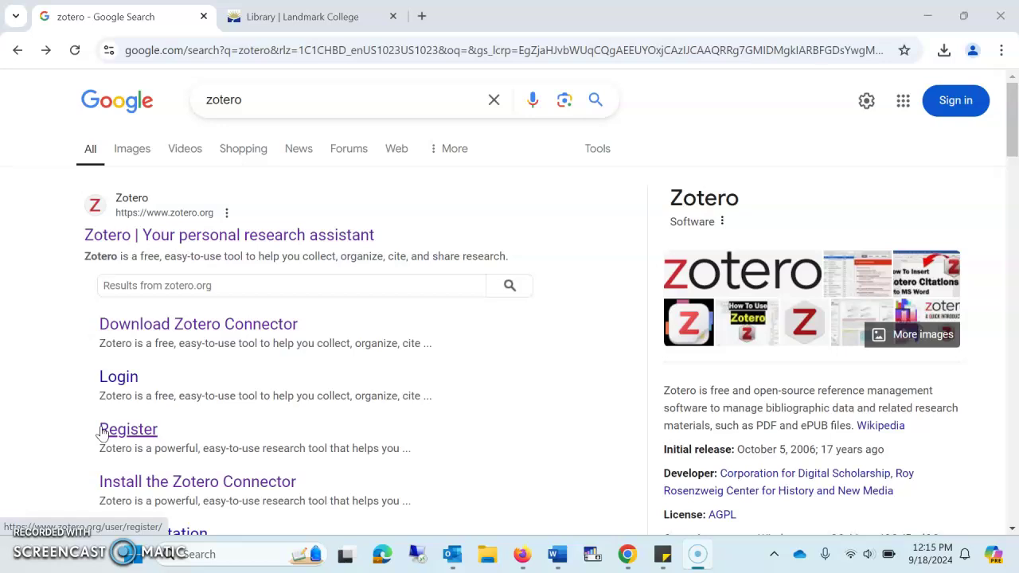
# Open the Zotero website from the search results and download the 64-bit Zotero 7 installer for Windows.
pyautogui.click(121, 434)
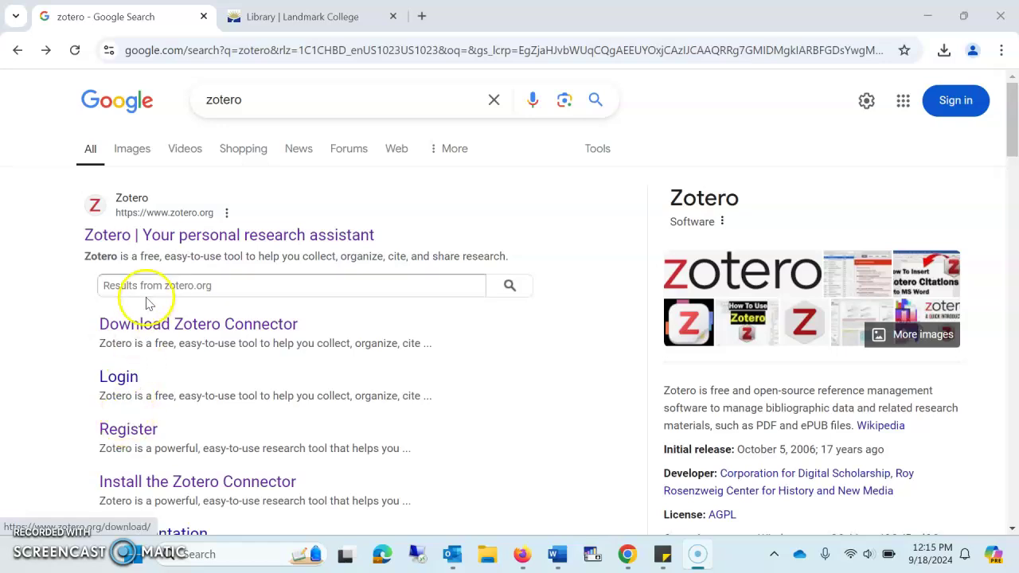
pyautogui.click(168, 237)
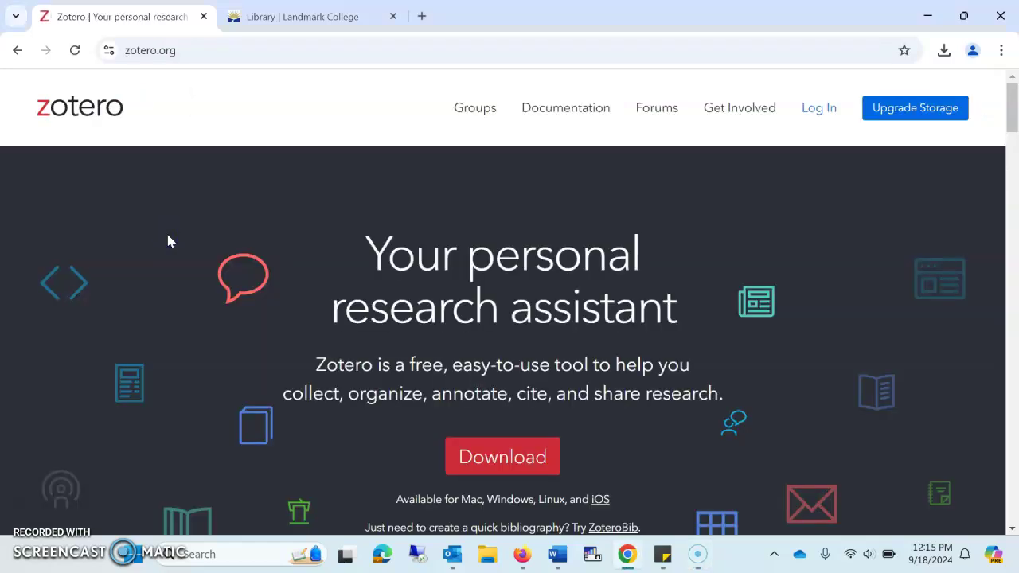
pyautogui.click(525, 471)
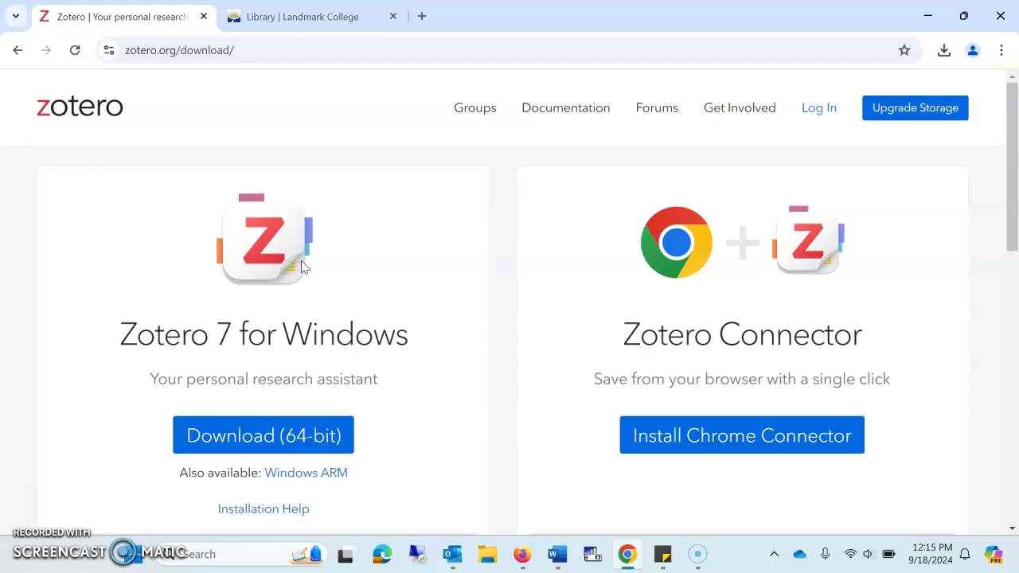
pyautogui.click(251, 438)
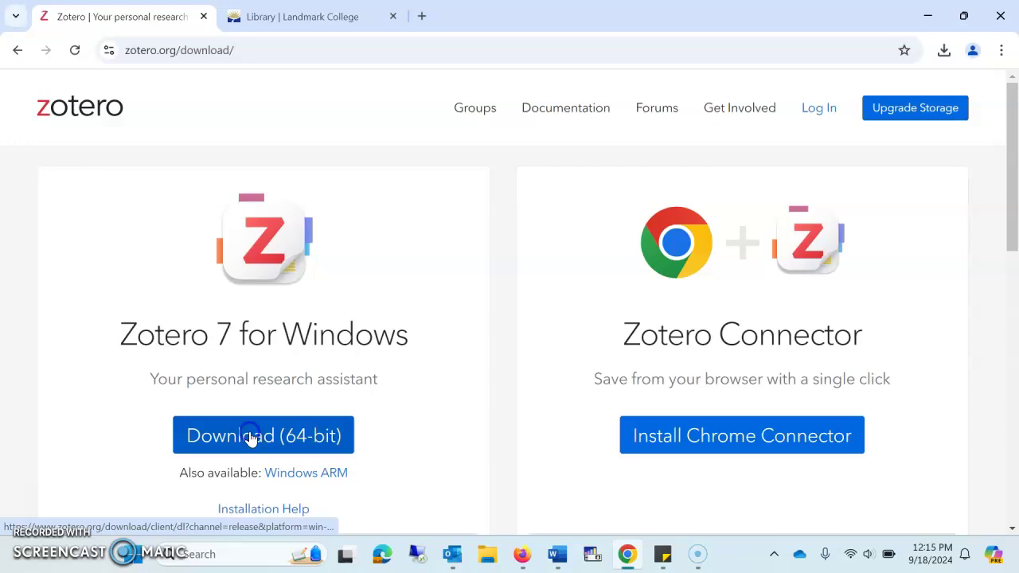
# Run the downloaded Zotero installer and allow it to start the setup wizard.
pyautogui.click(949, 51)
pyautogui.click(839, 169)
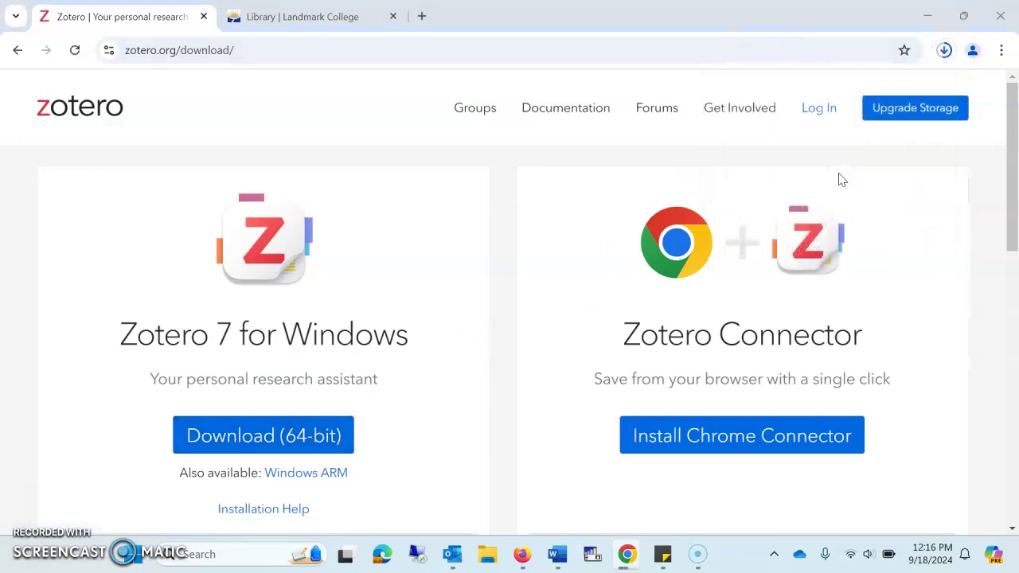
pyautogui.click(293, 328)
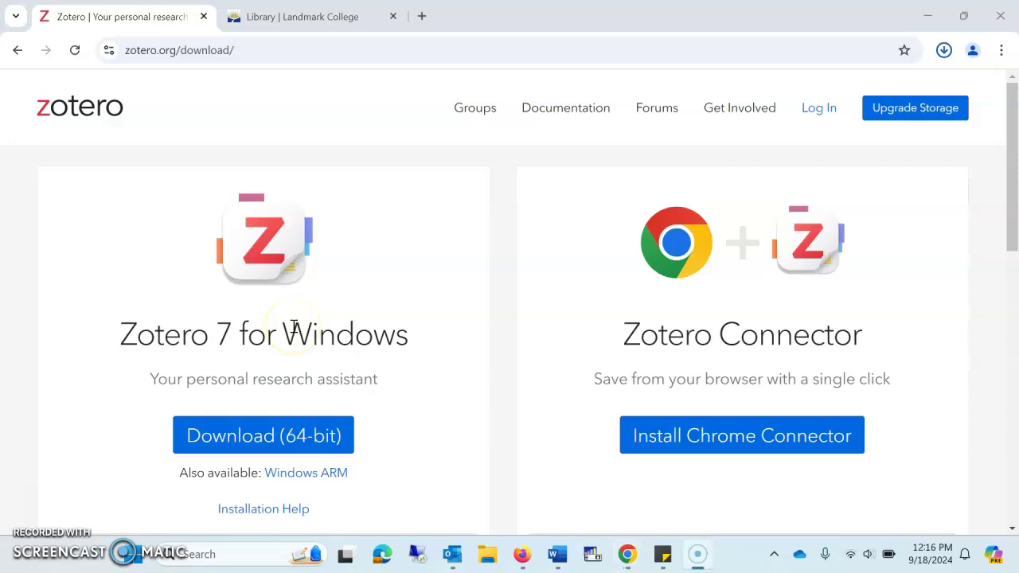
pyautogui.click(368, 322)
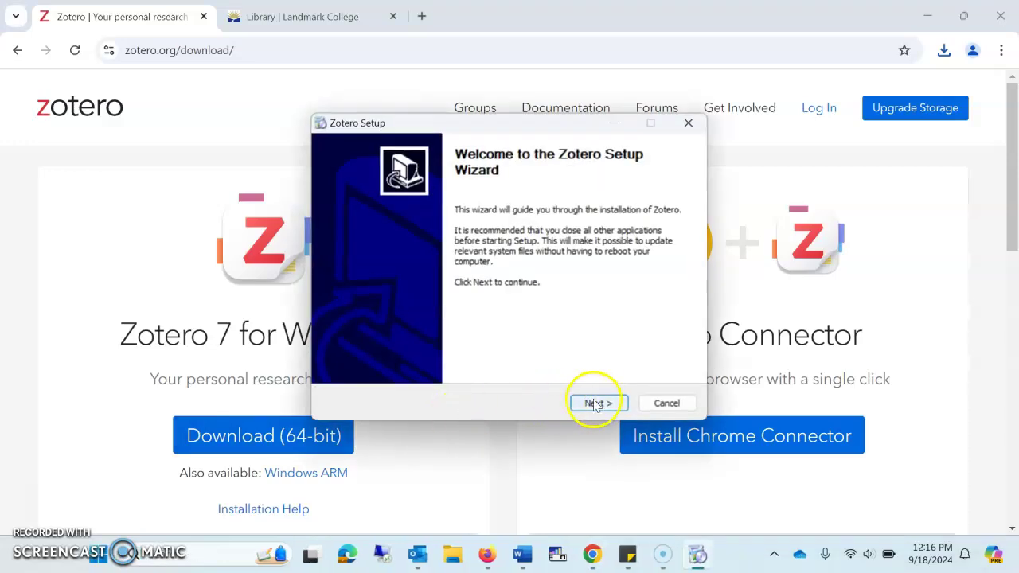
# Install Zotero with the Standard setup type and finish the wizard with Zotero set to launch.
pyautogui.click(596, 404)
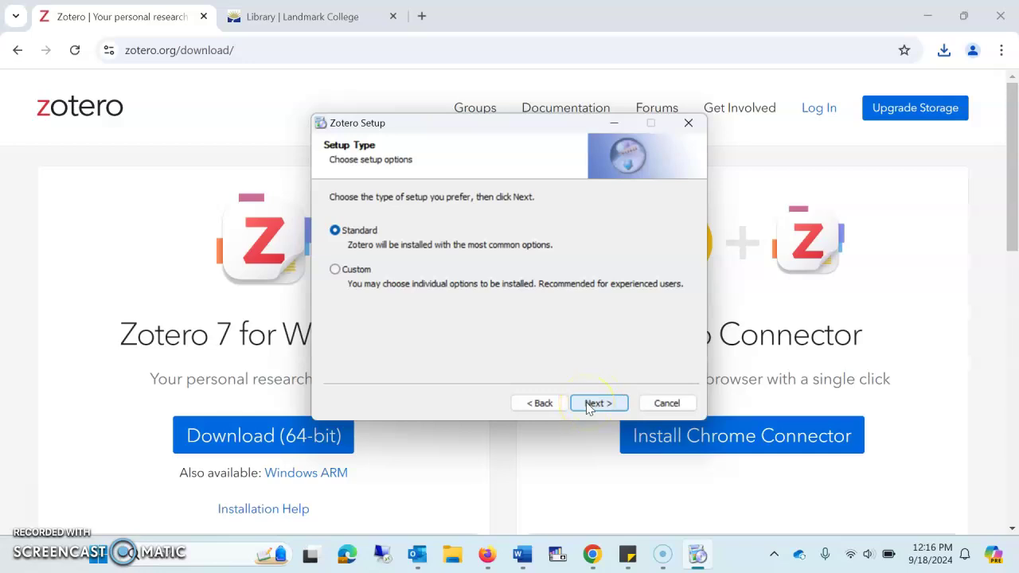
pyautogui.click(590, 404)
pyautogui.click(595, 404)
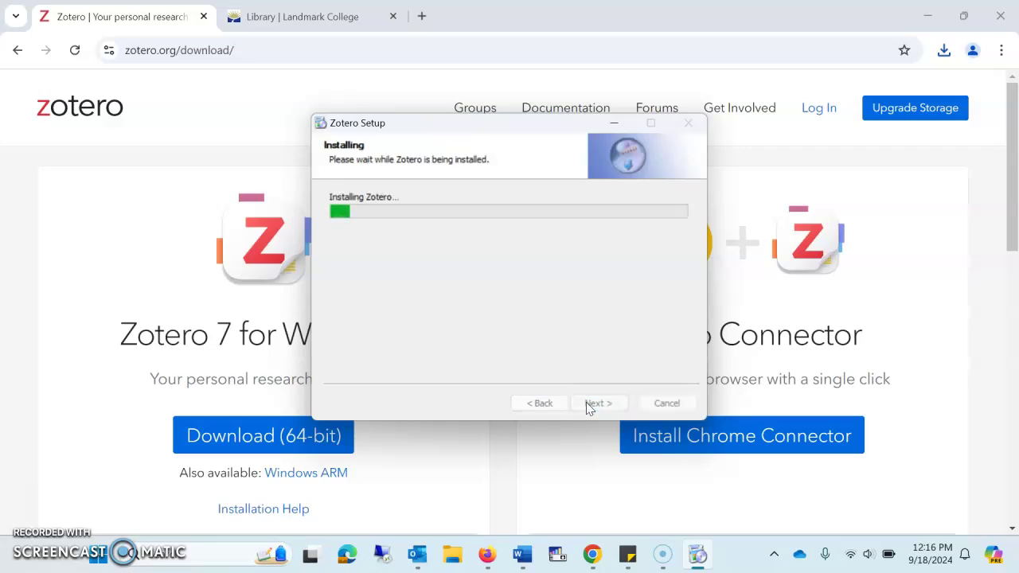
pyautogui.click(589, 406)
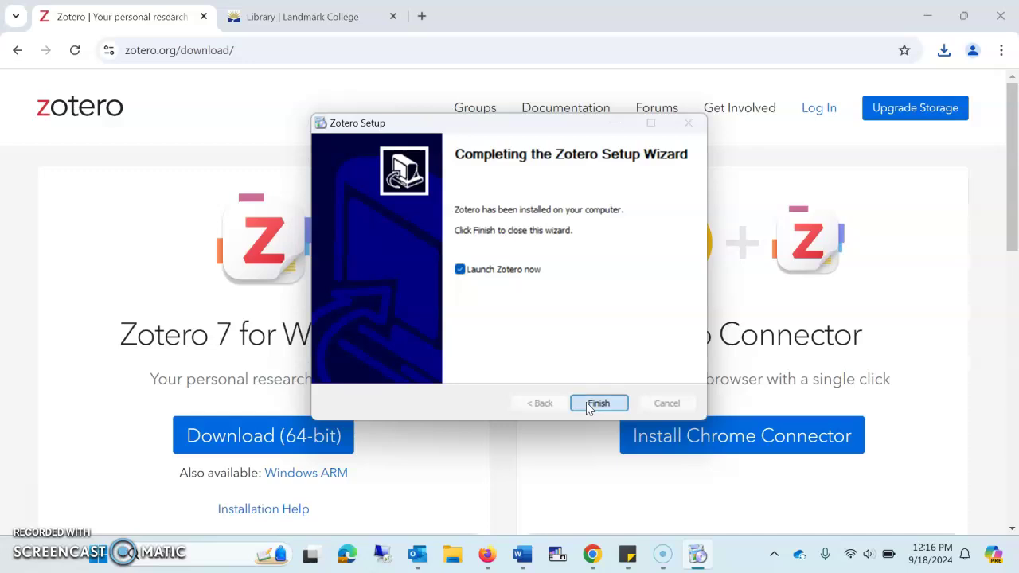
pyautogui.click(598, 404)
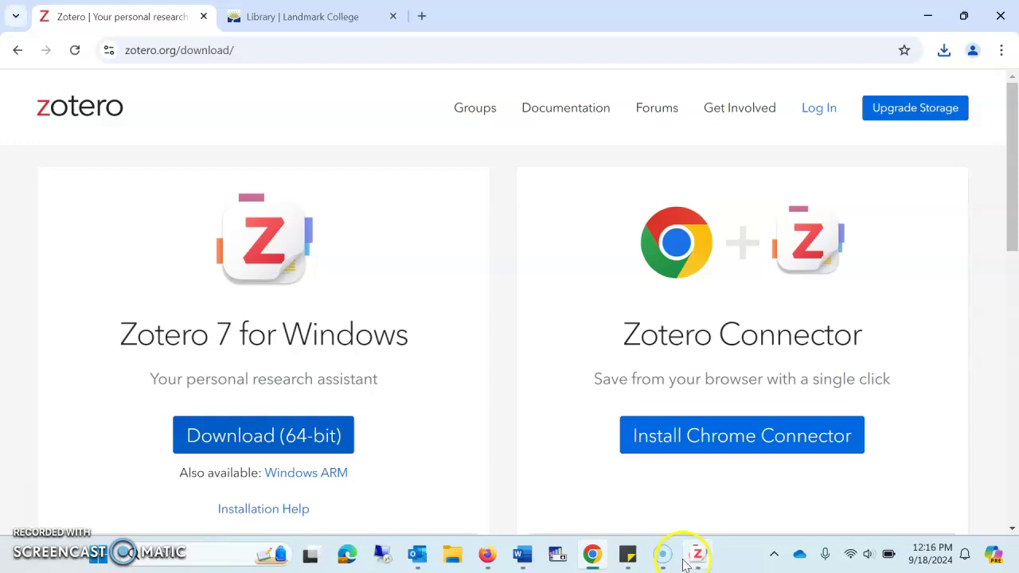
pyautogui.moveTo(698, 562)
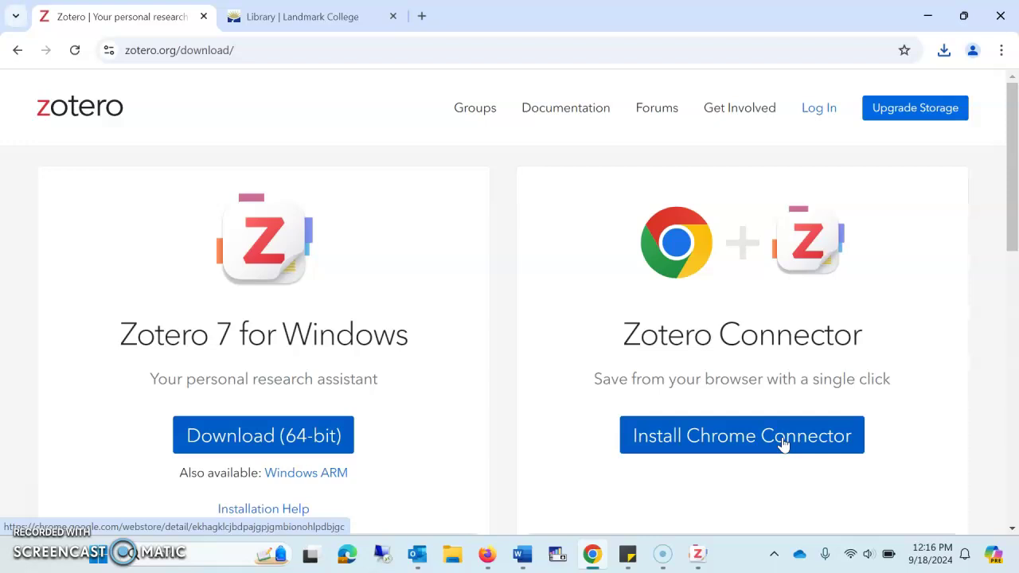
# Add the Zotero Connector extension to Chrome from the Chrome Web Store and dismiss the confirmation.
pyautogui.click(785, 444)
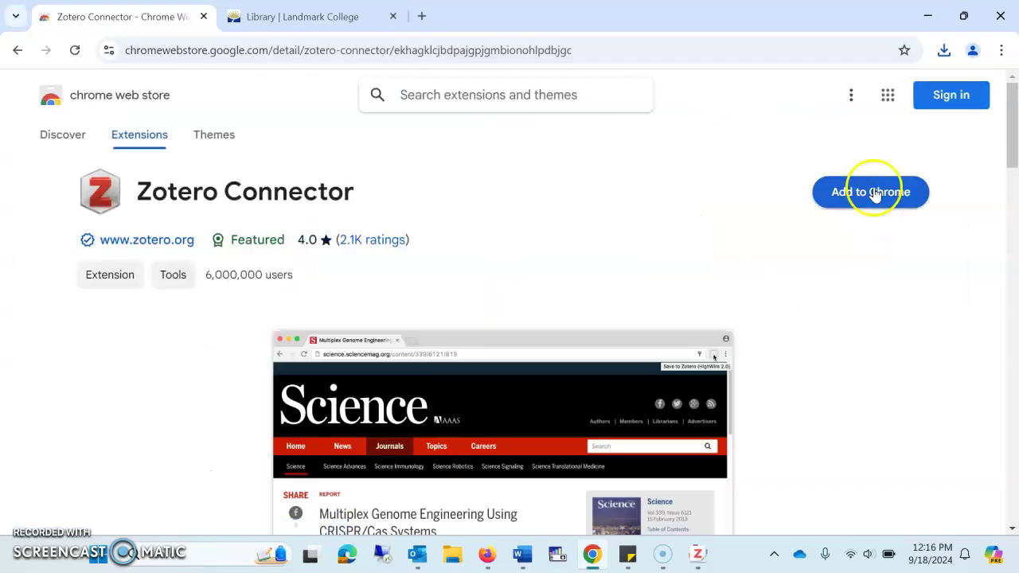
pyautogui.click(874, 194)
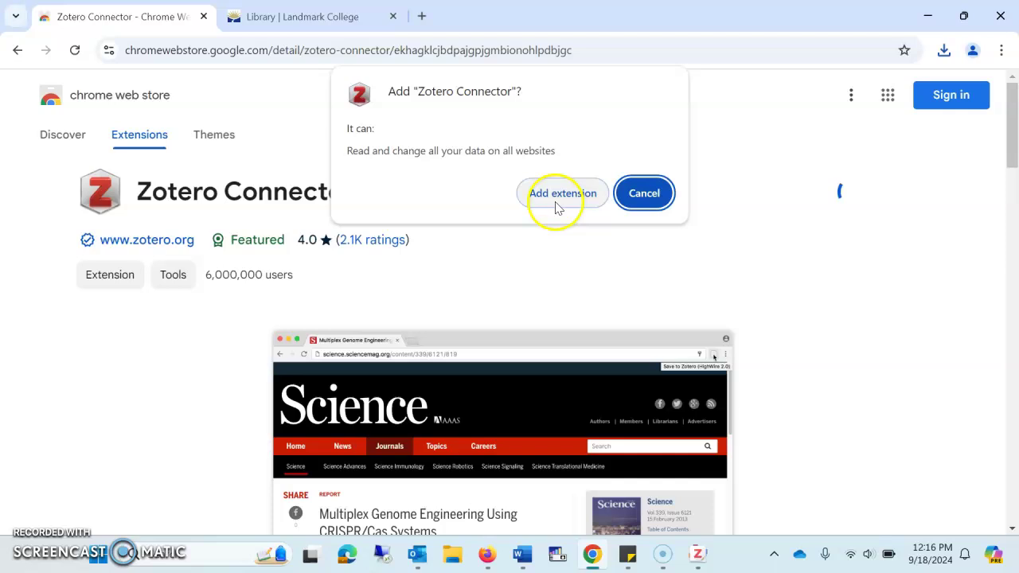
pyautogui.click(559, 201)
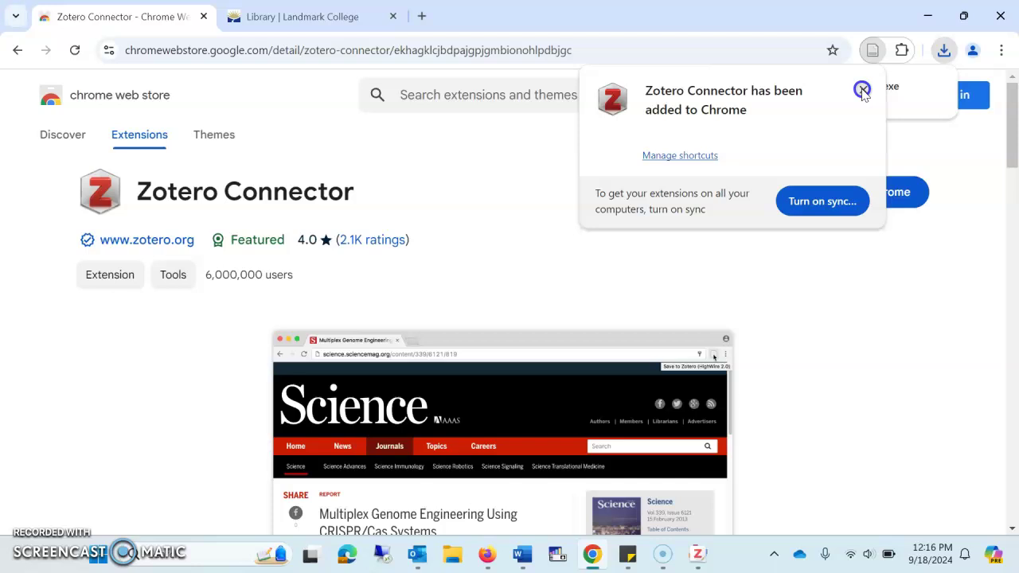
pyautogui.click(863, 90)
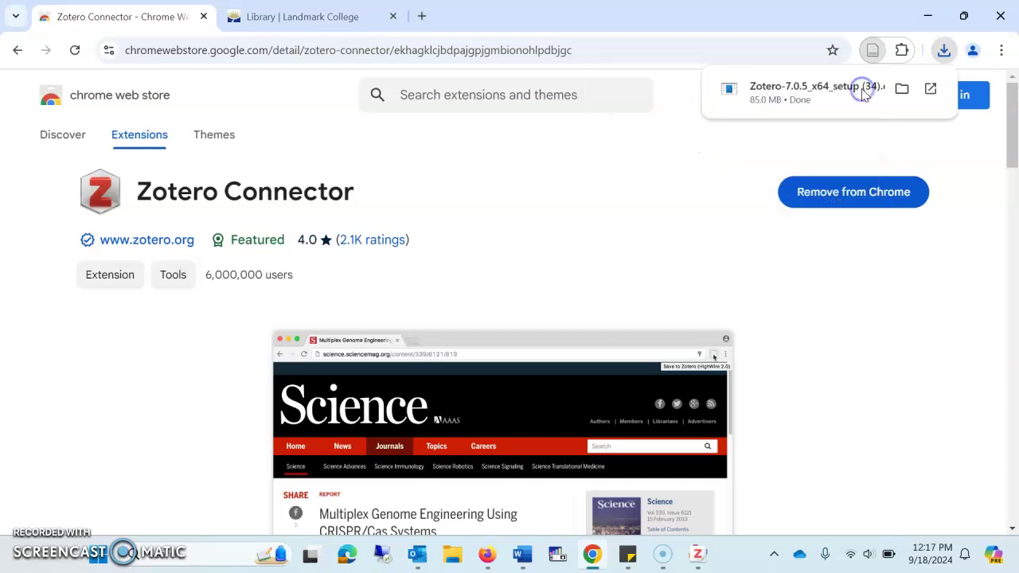
# Pin the Zotero Connector extension to the Chrome toolbar.
pyautogui.click(902, 50)
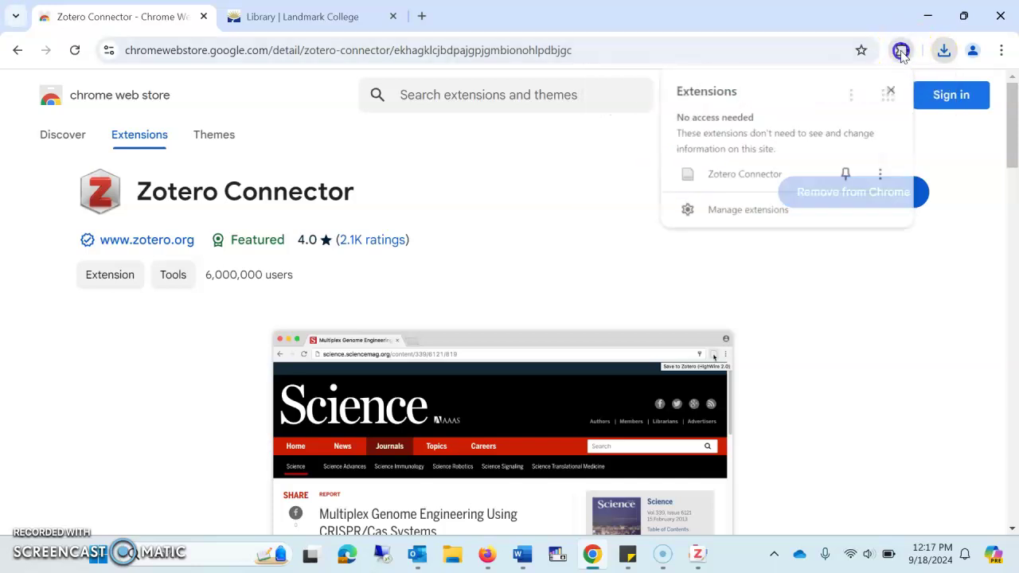
pyautogui.click(846, 174)
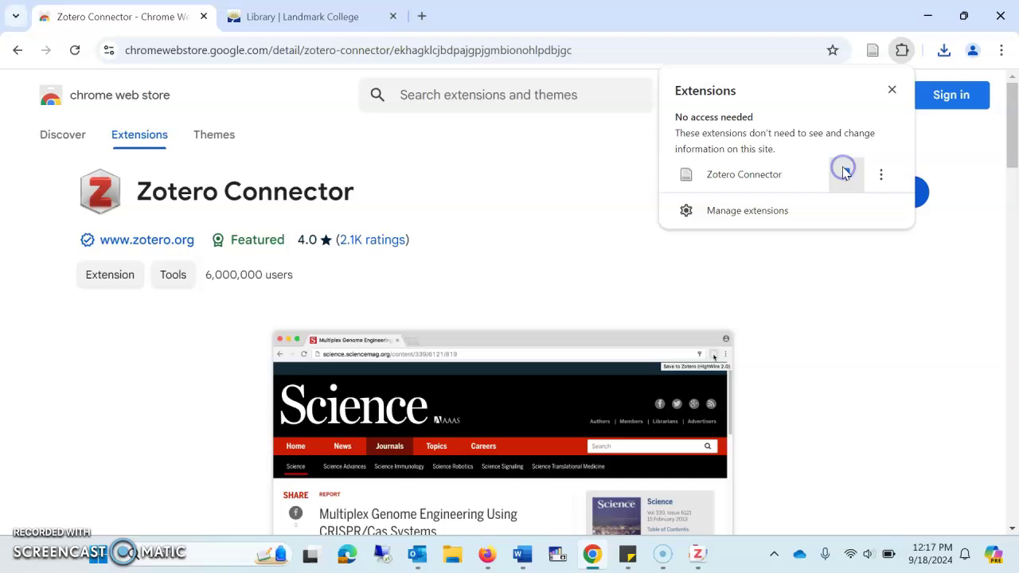
pyautogui.click(870, 310)
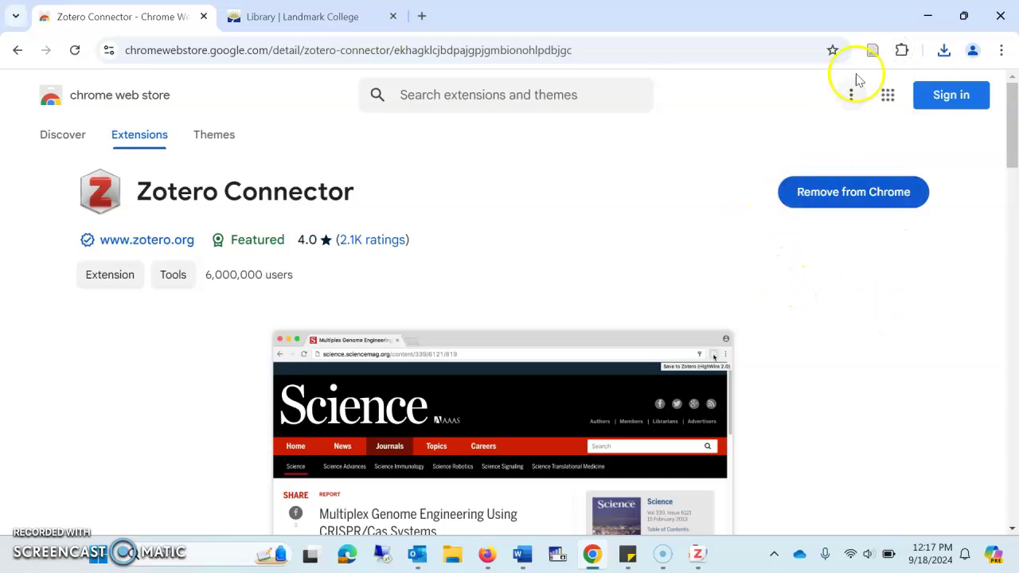
# Switch to the Zotero desktop app and close the open article PDF to return to My Library.
pyautogui.click(935, 13)
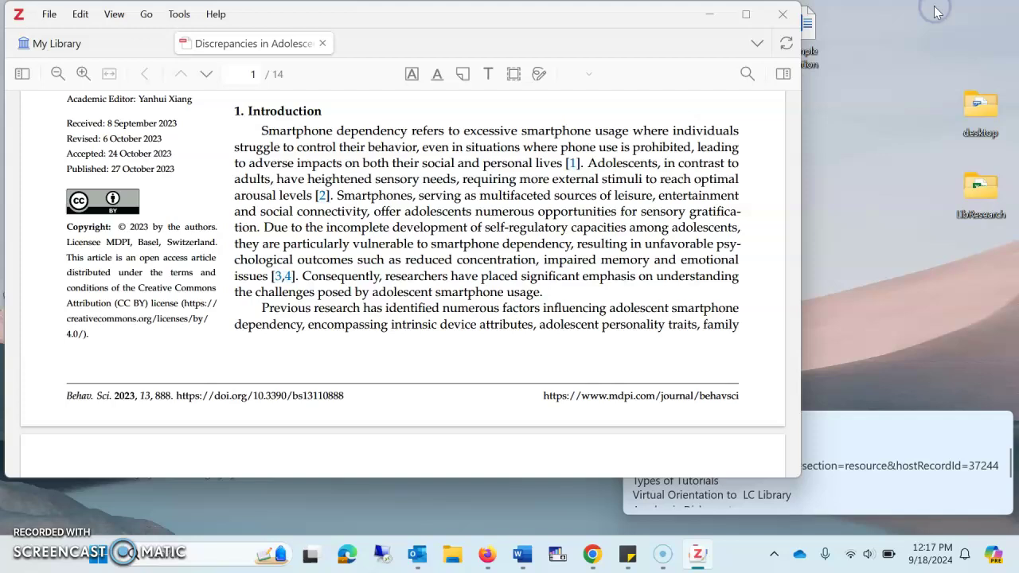
pyautogui.click(707, 13)
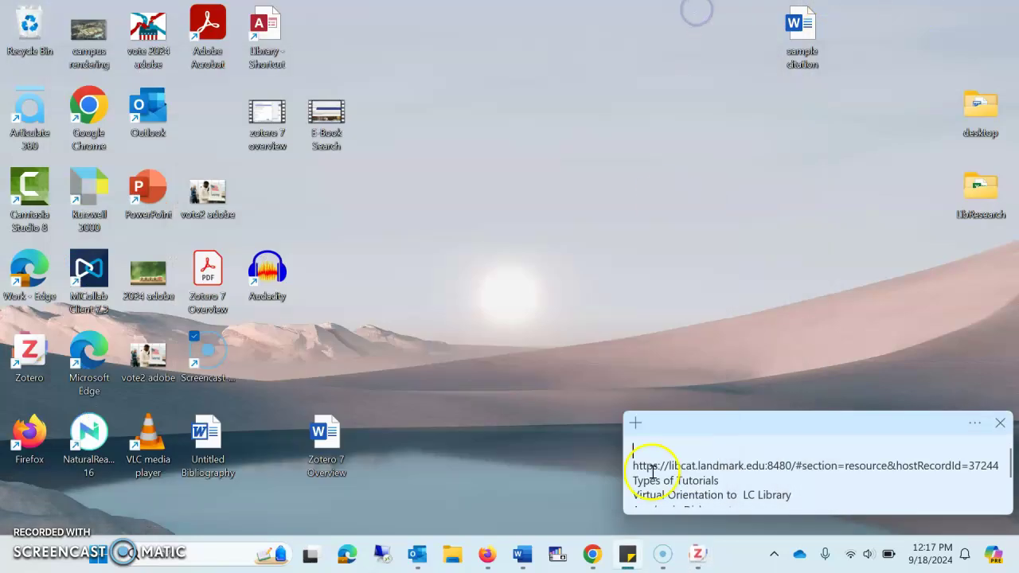
pyautogui.click(699, 554)
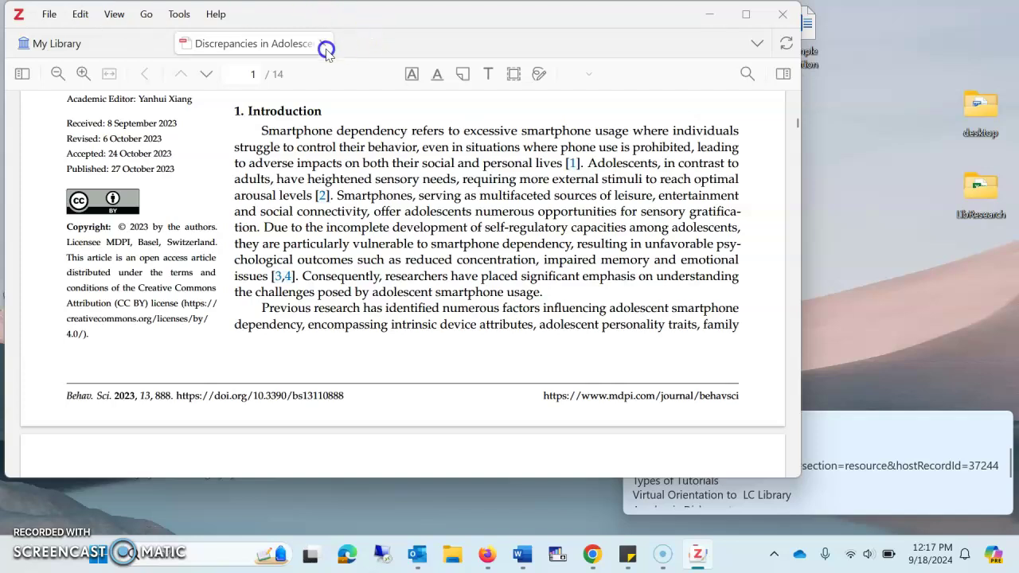
pyautogui.click(324, 44)
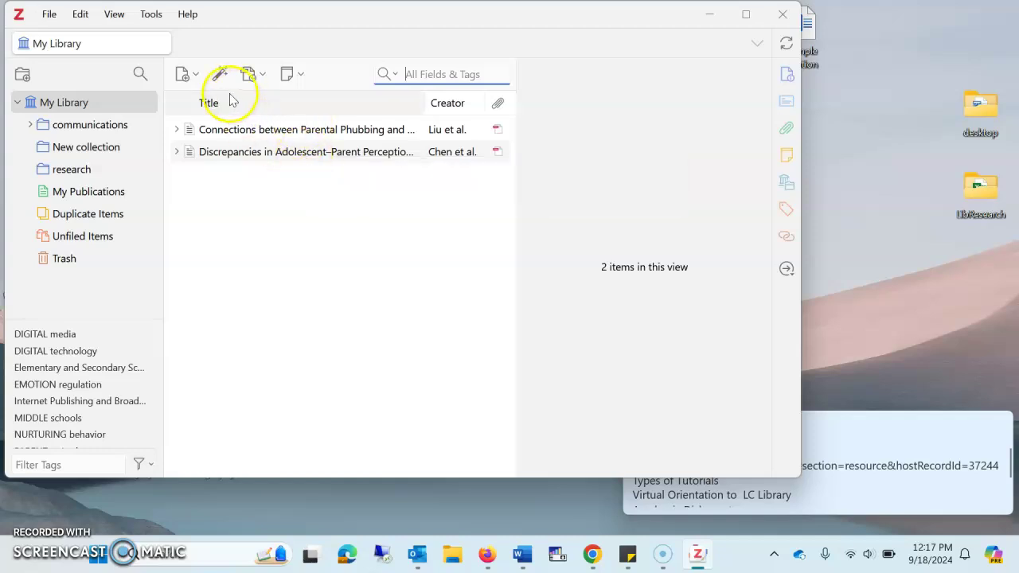
# Look at the available new item types and the box for adding items by ISBN, DOI or other identifier.
pyautogui.click(183, 76)
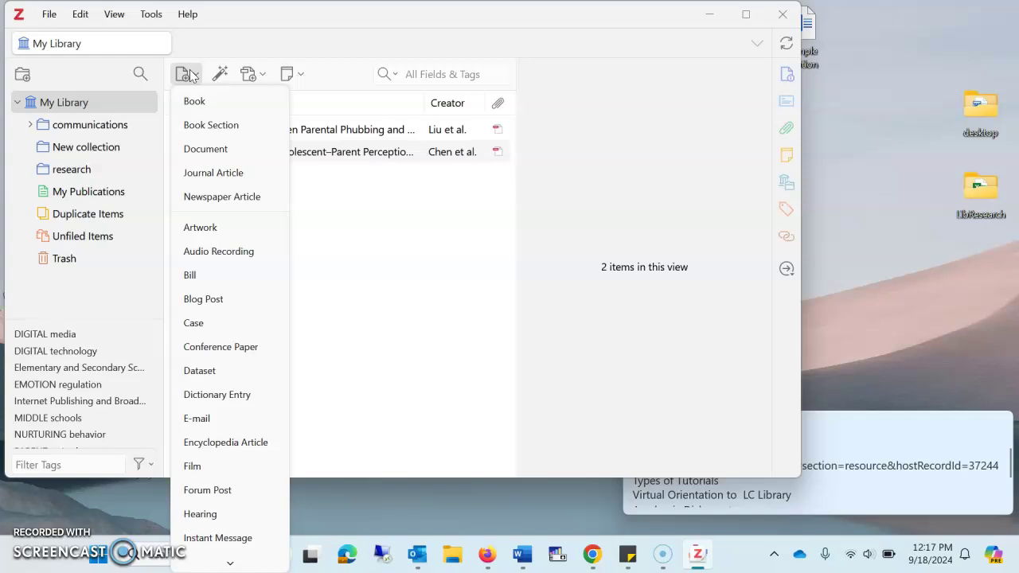
pyautogui.click(219, 74)
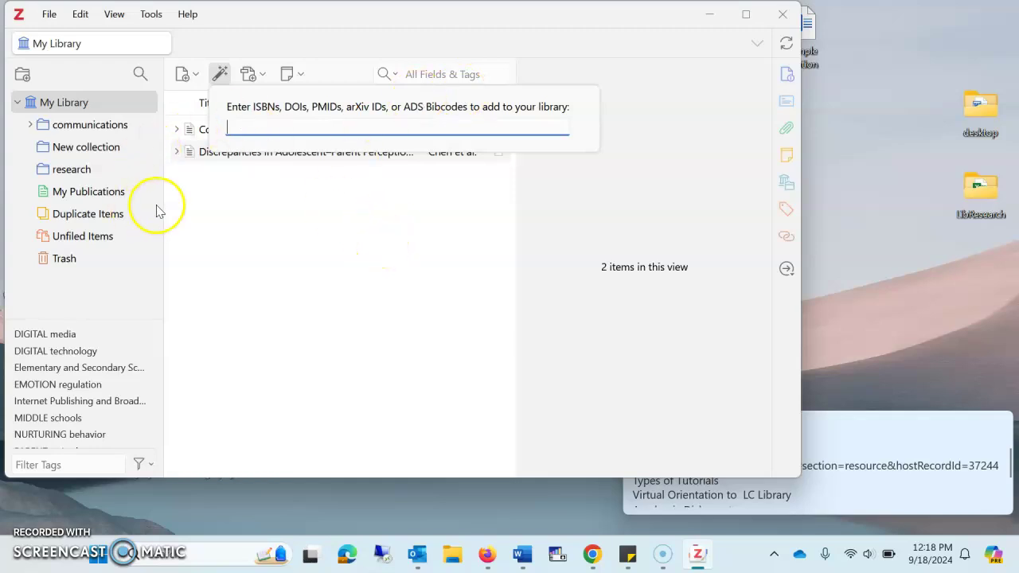
pyautogui.click(223, 216)
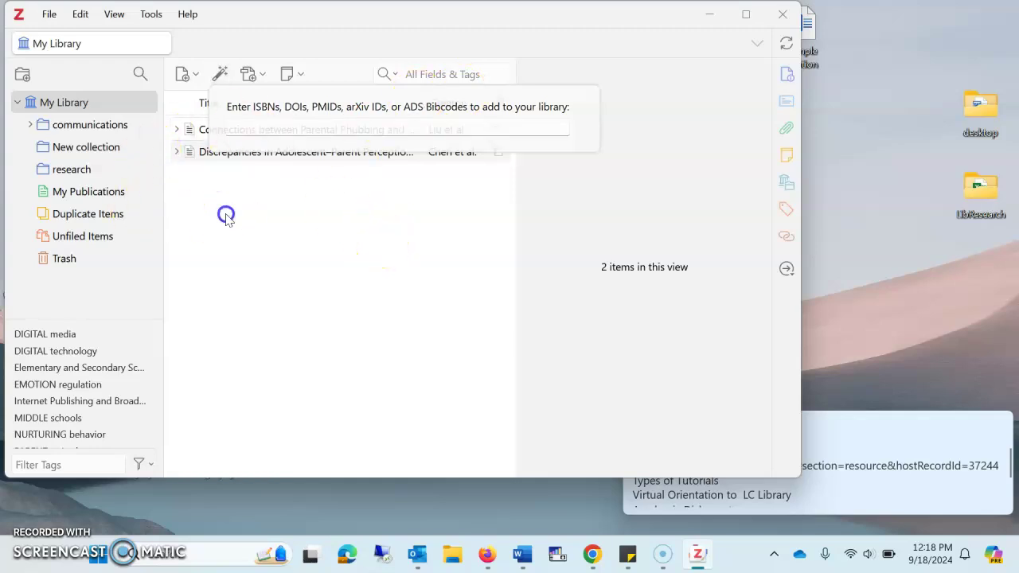
# Review the citation details of the "Discrepancies in Adolescent–Parent Perceptions" journal article in My Library.
pyautogui.click(234, 155)
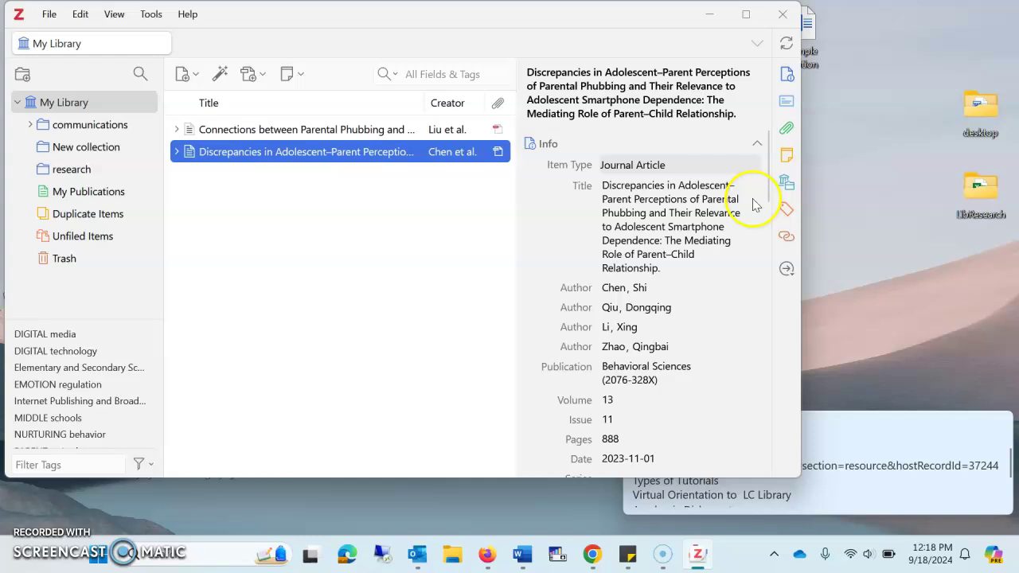
pyautogui.scroll(-1, 709, 302)
pyautogui.scroll(-5, 708, 302)
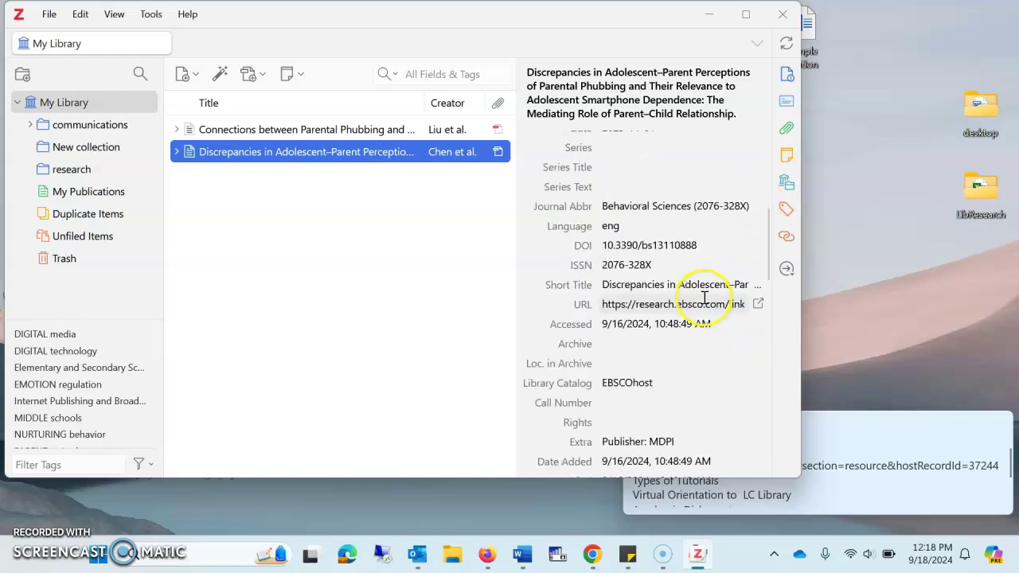
pyautogui.scroll(6, 717, 302)
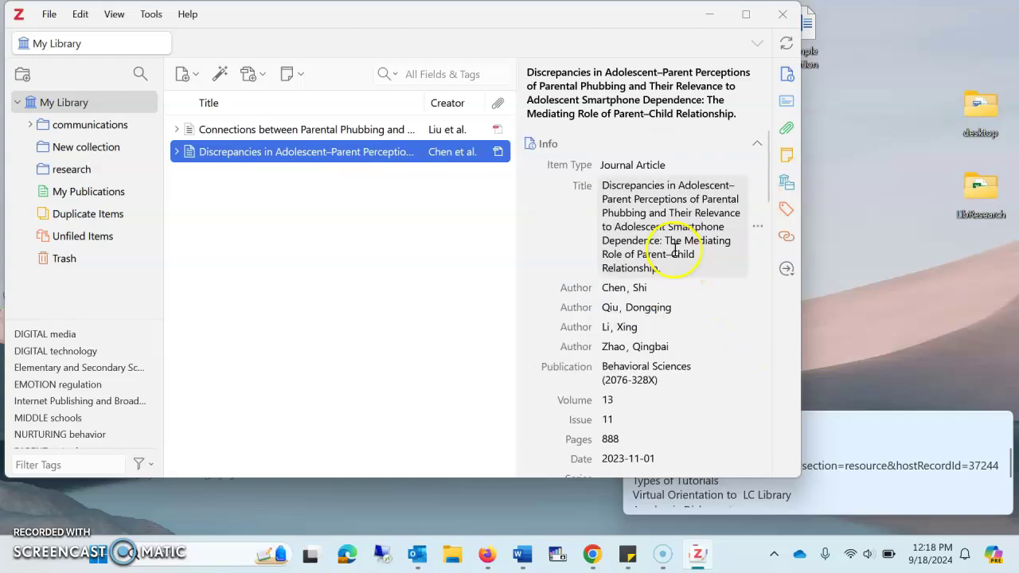
# Minimize Zotero, switch to Chrome, and search for "phubbing" from the Landmark College library page, browsing the EBSCO results.
pyautogui.click(708, 24)
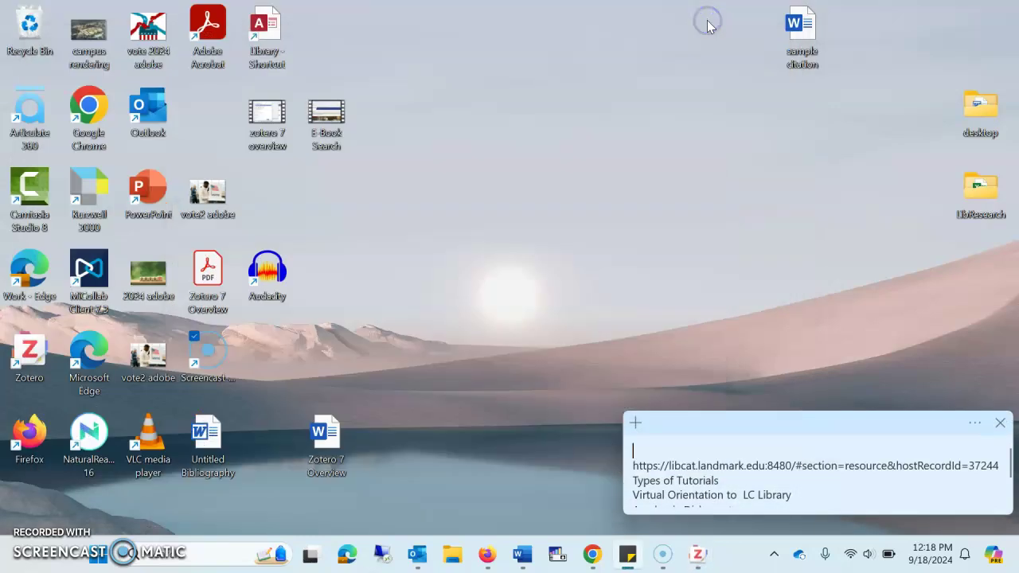
pyautogui.moveTo(693, 559)
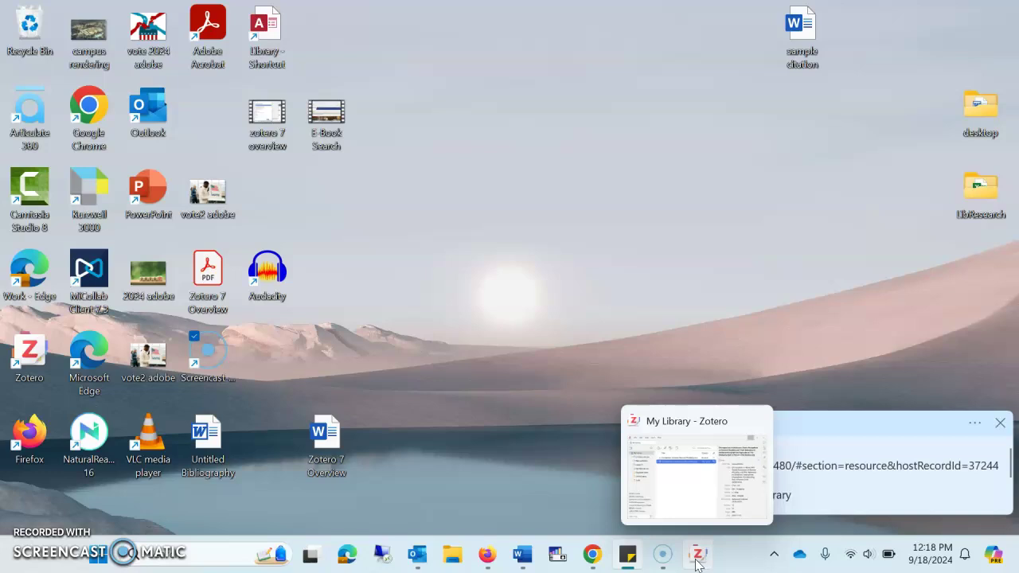
pyautogui.click(593, 555)
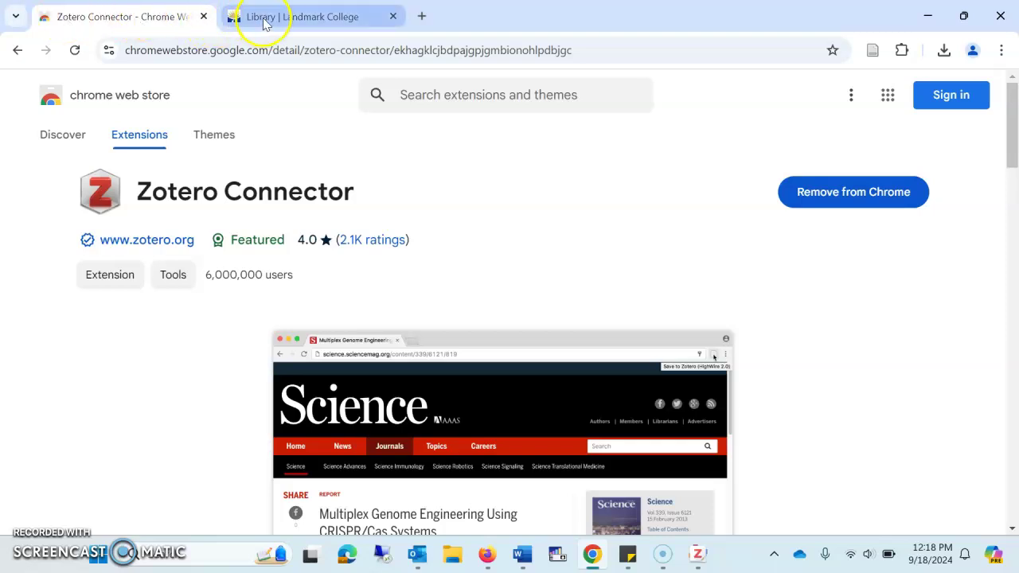
pyautogui.click(265, 20)
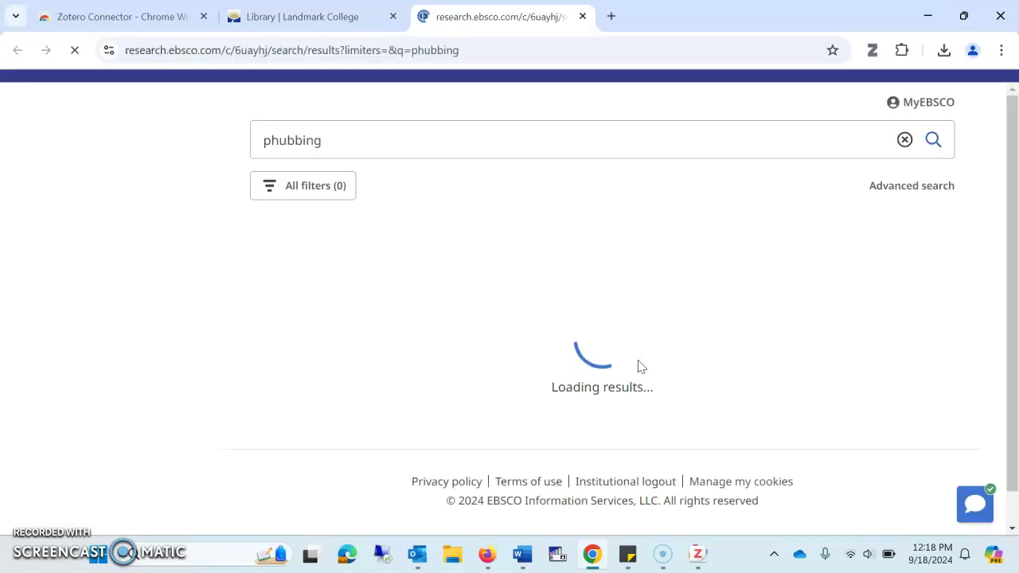
pyautogui.click(629, 352)
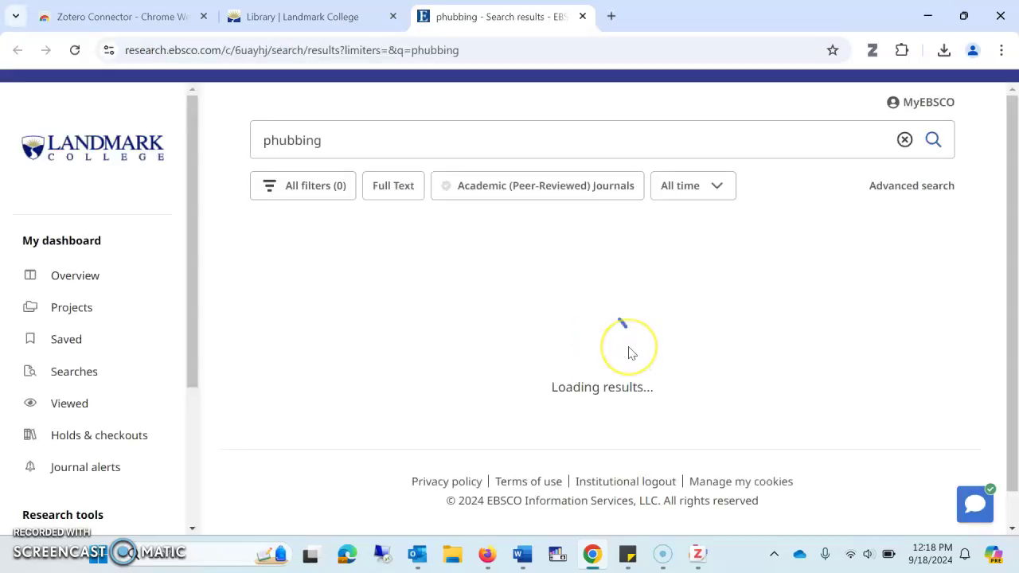
pyautogui.scroll(-8, 629, 353)
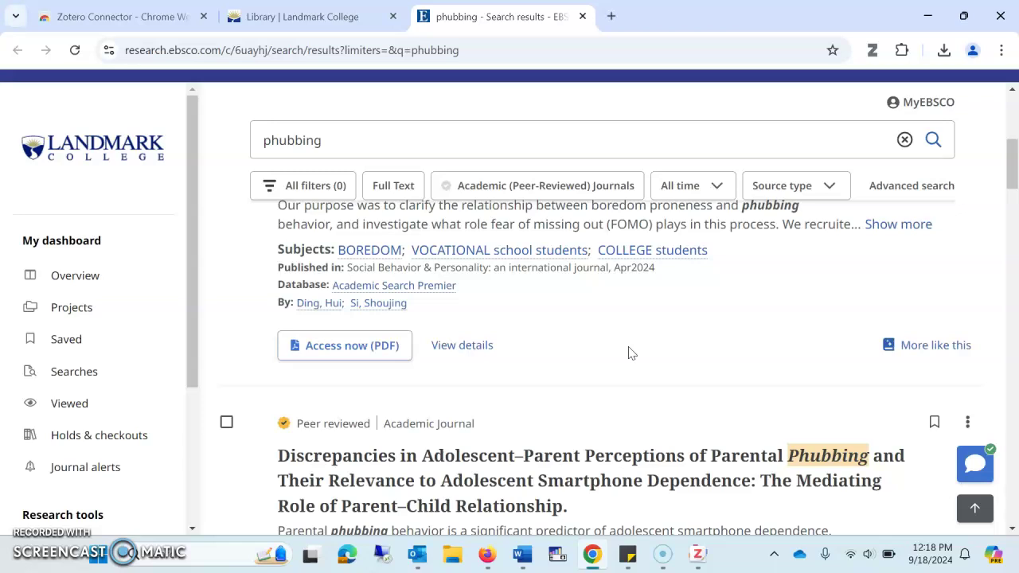
# Find the 2024 Behavioral Sciences article "Connections between Parental Phubbing and Electronic Media Use in Young Children" in the results and open its PDF.
pyautogui.scroll(-2, 629, 352)
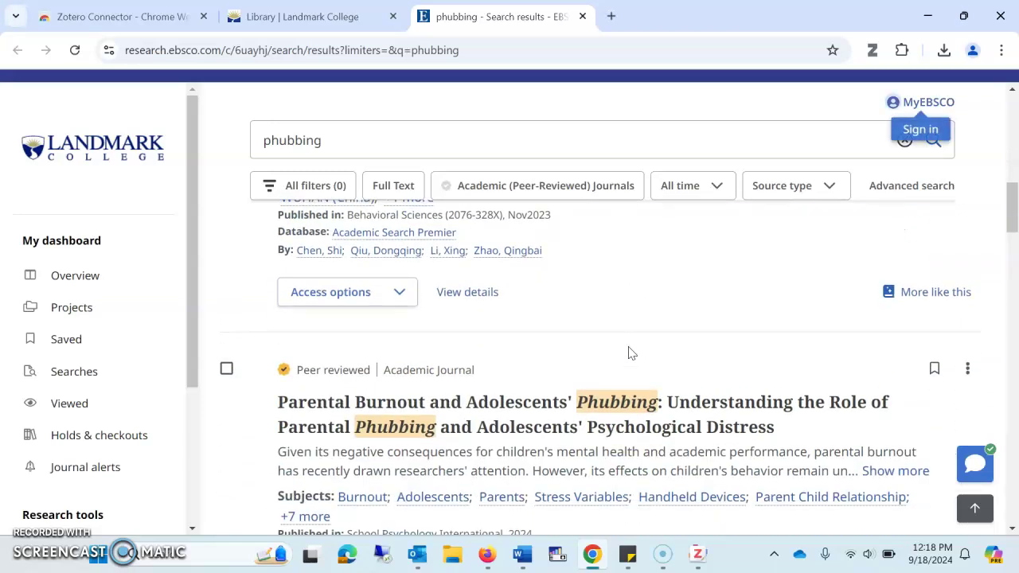
pyautogui.scroll(-7, 629, 352)
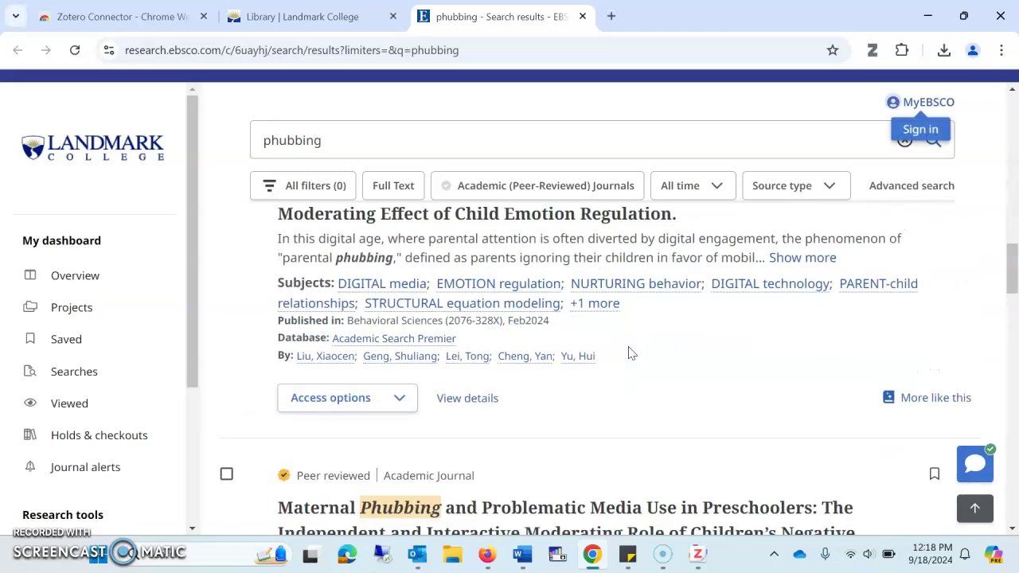
pyautogui.click(369, 398)
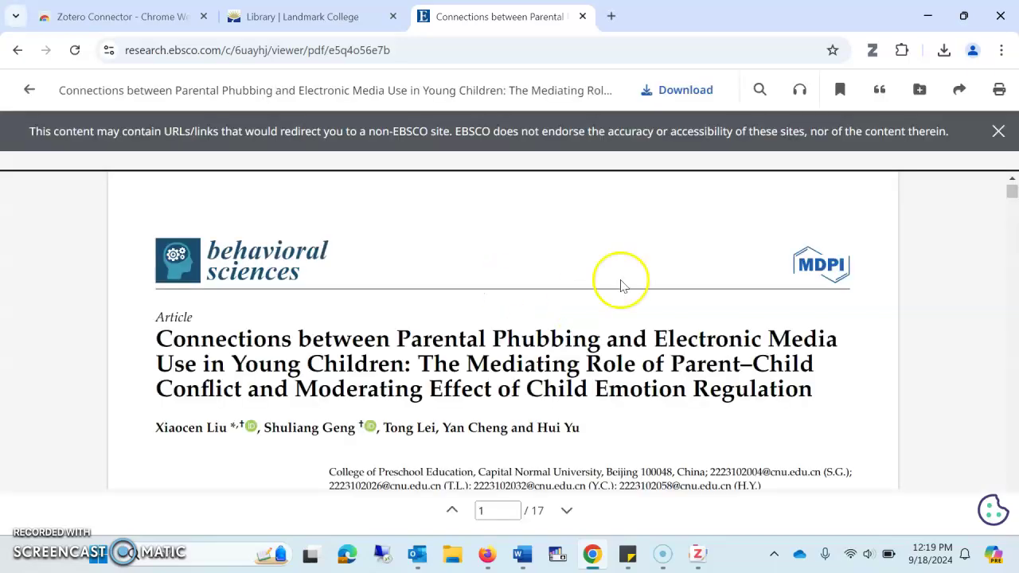
# Dismiss the Zotero Connector welcome notice and save the open article with its full text PDF to My Library.
pyautogui.click(876, 54)
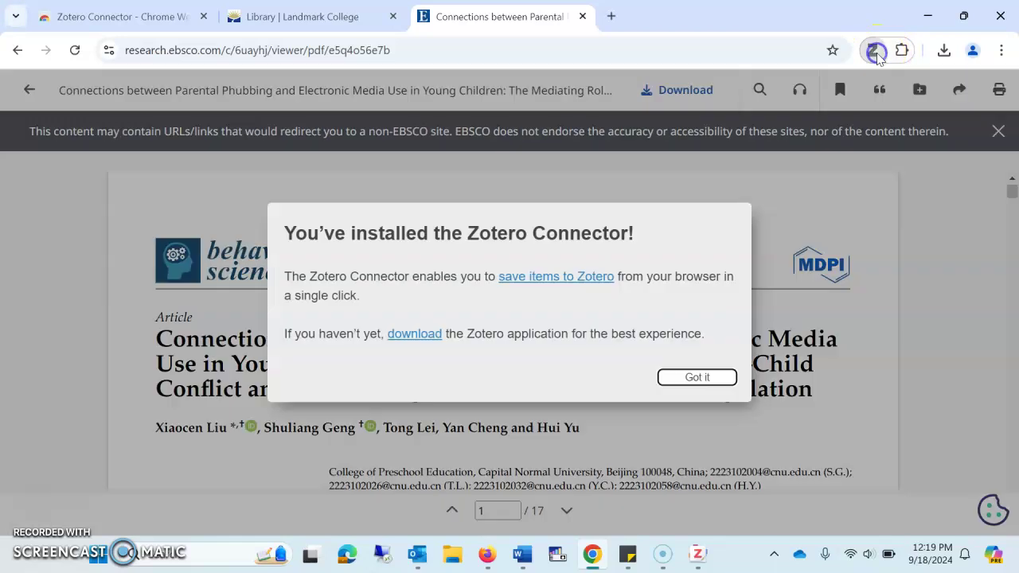
pyautogui.click(700, 377)
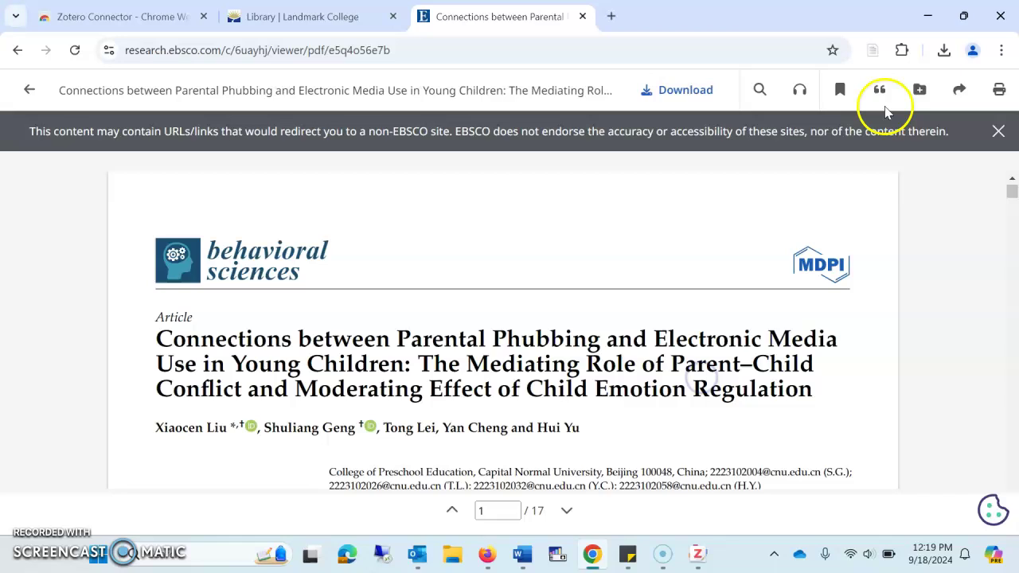
pyautogui.click(876, 50)
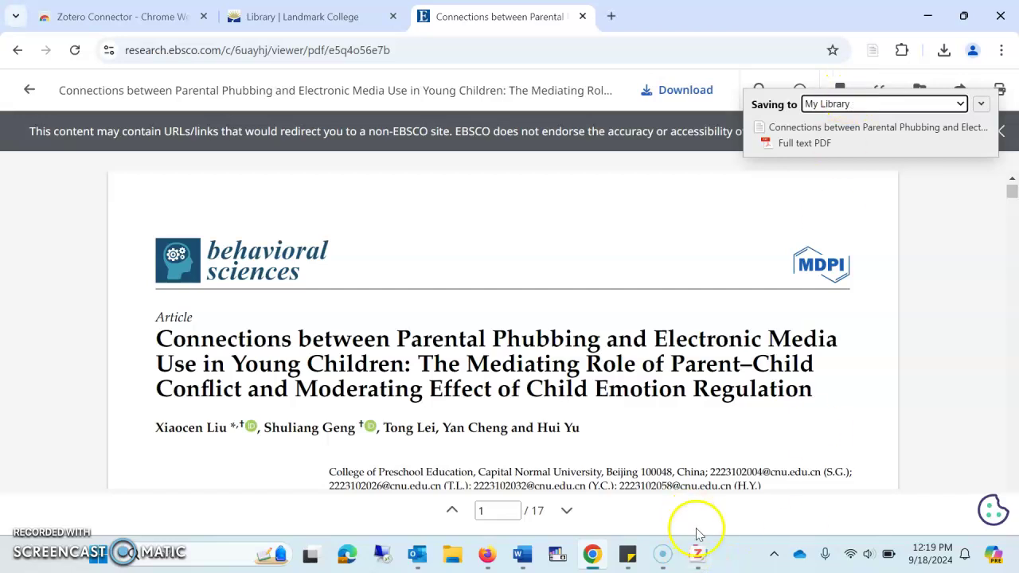
# Switch to Zotero and move the duplicate "Connections between Parental Phubbing" item to the Trash.
pyautogui.click(698, 555)
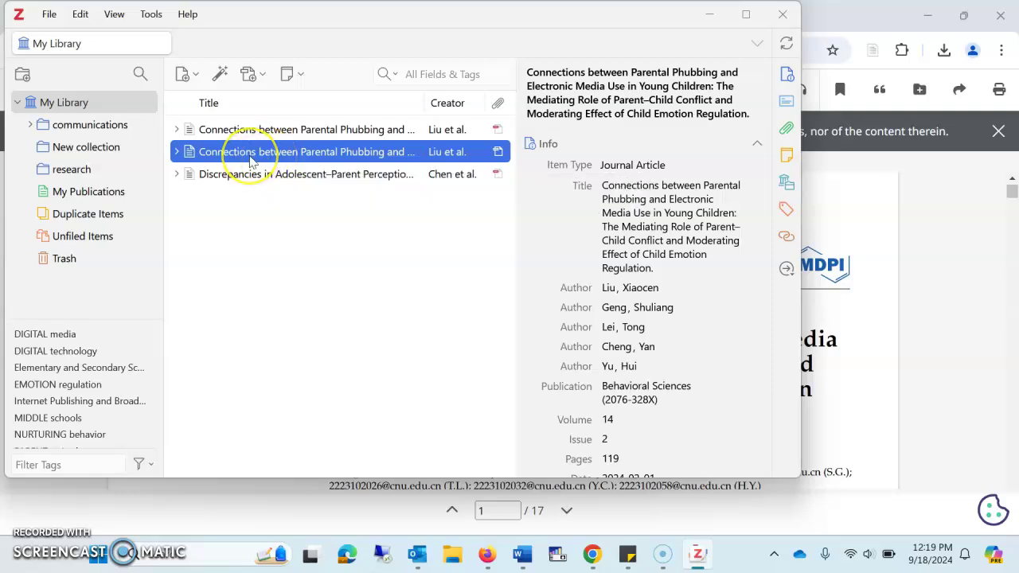
pyautogui.rightClick(251, 155)
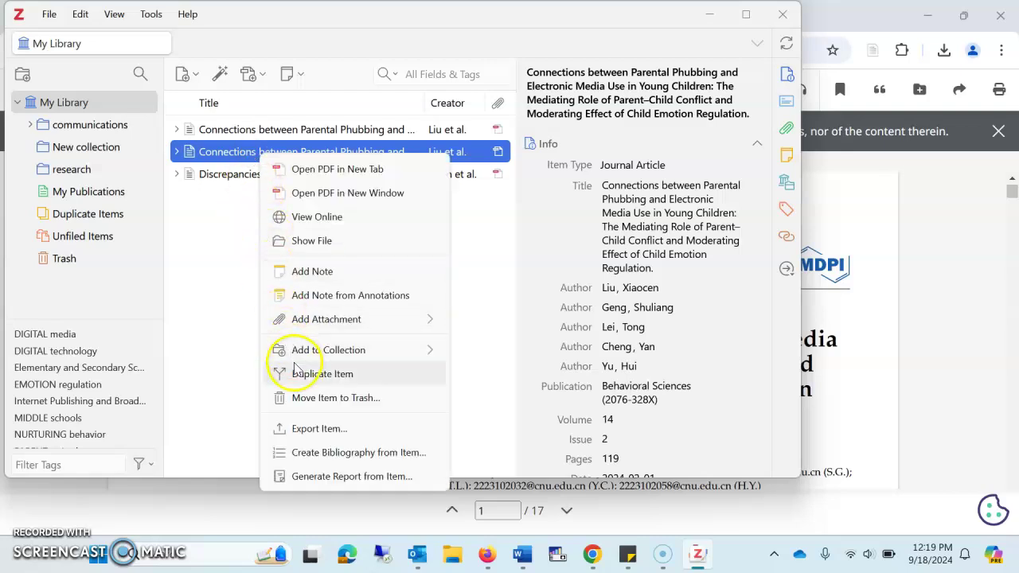
pyautogui.click(312, 402)
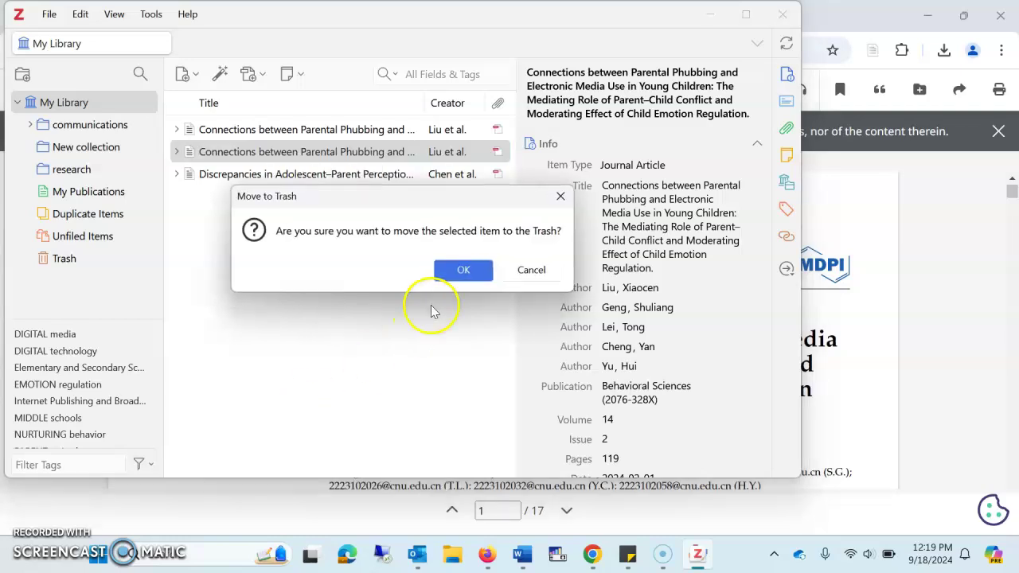
pyautogui.click(450, 275)
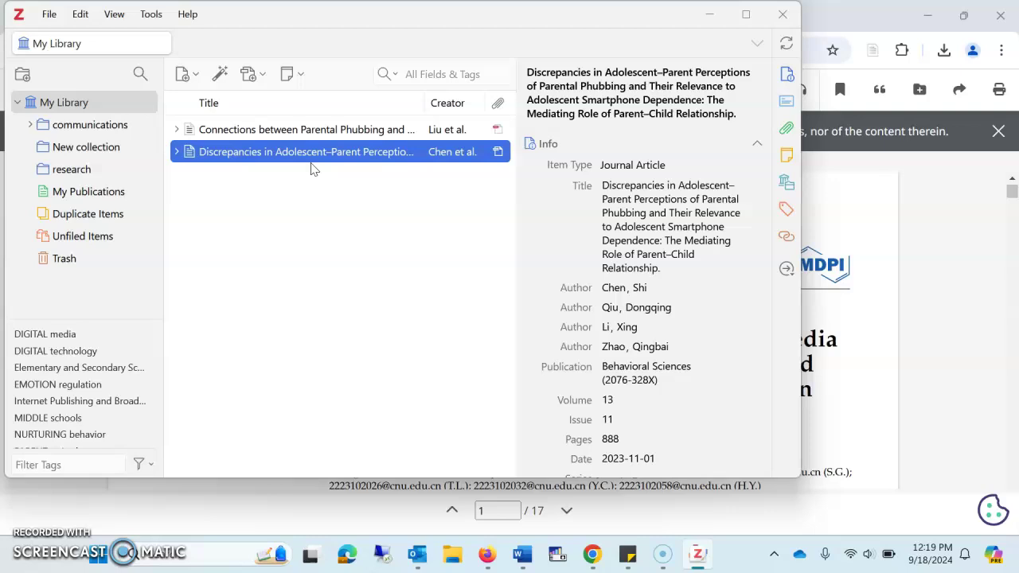
# Create an APA 7th edition bibliography from both library articles and save it as RTF on the Desktop, replacing the existing Untitled Bibliography.
pyautogui.keyDown('ctrl'); pyautogui.click(223, 140); pyautogui.keyUp('ctrl')
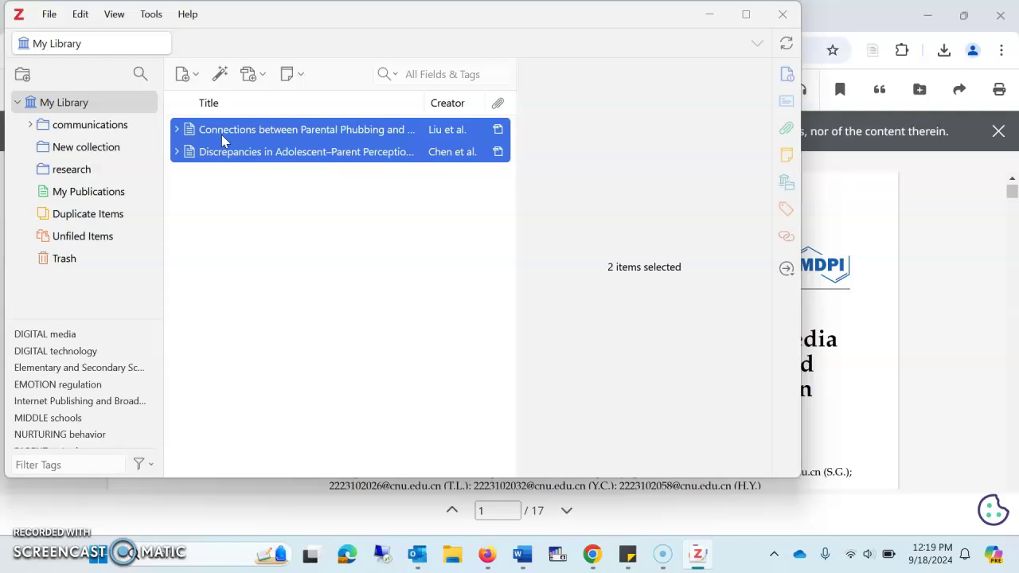
pyautogui.rightClick(222, 137)
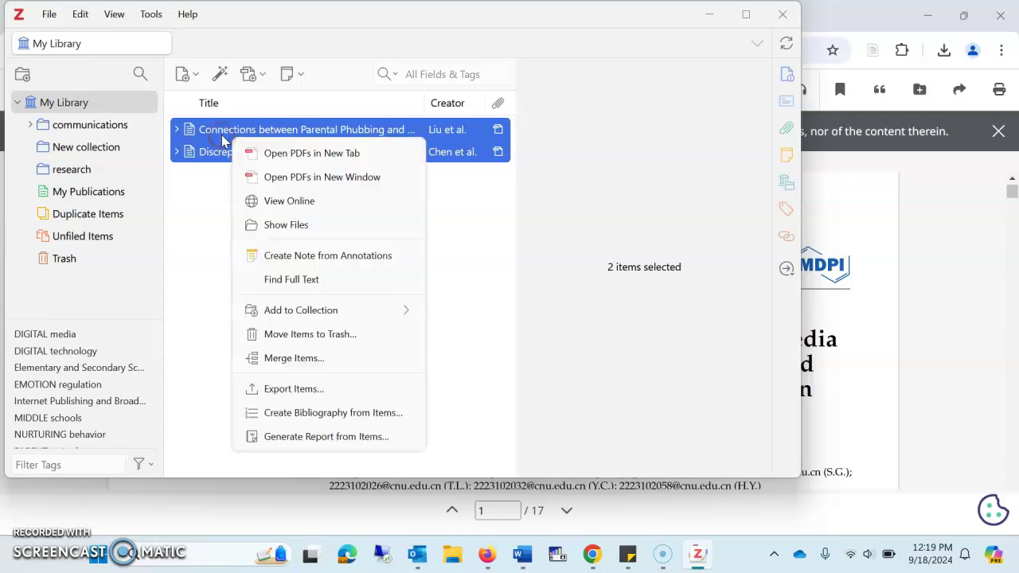
pyautogui.click(289, 414)
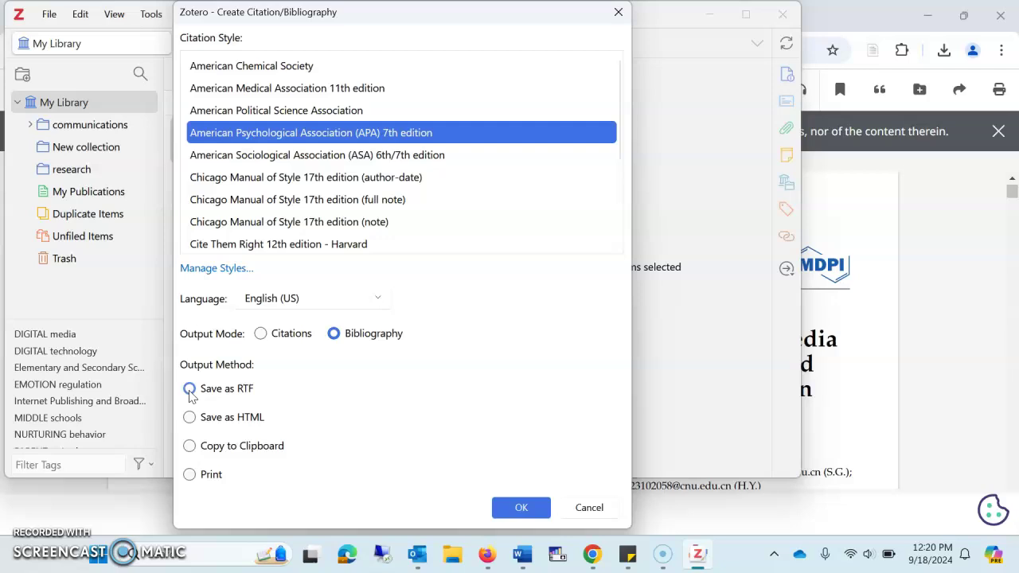
pyautogui.click(505, 505)
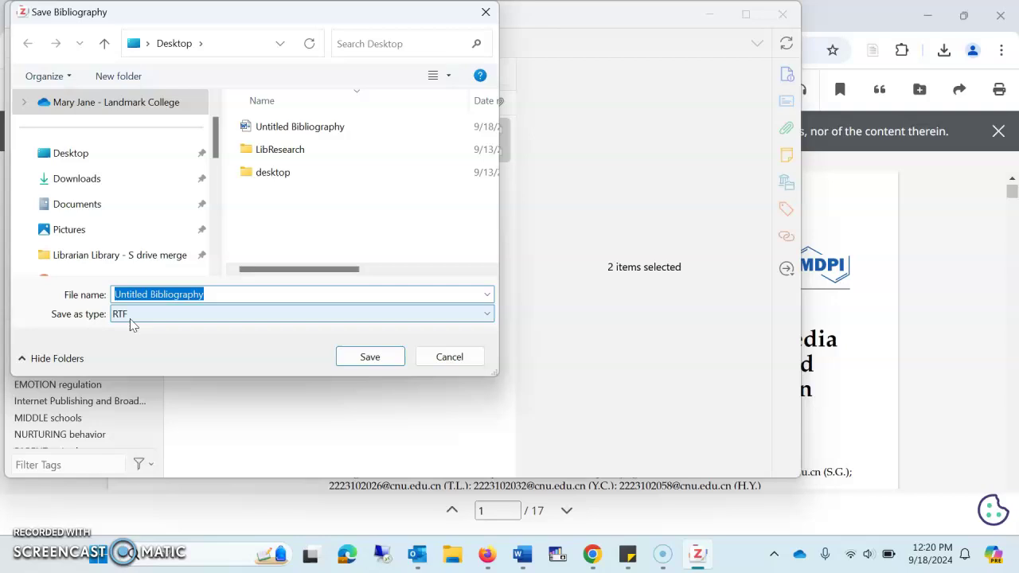
pyautogui.click(372, 364)
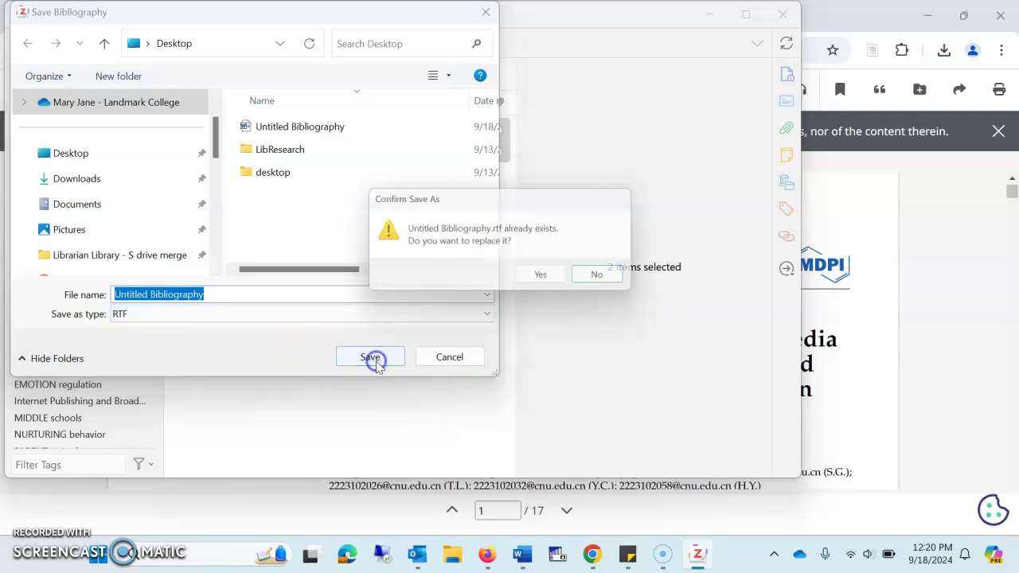
pyautogui.click(533, 283)
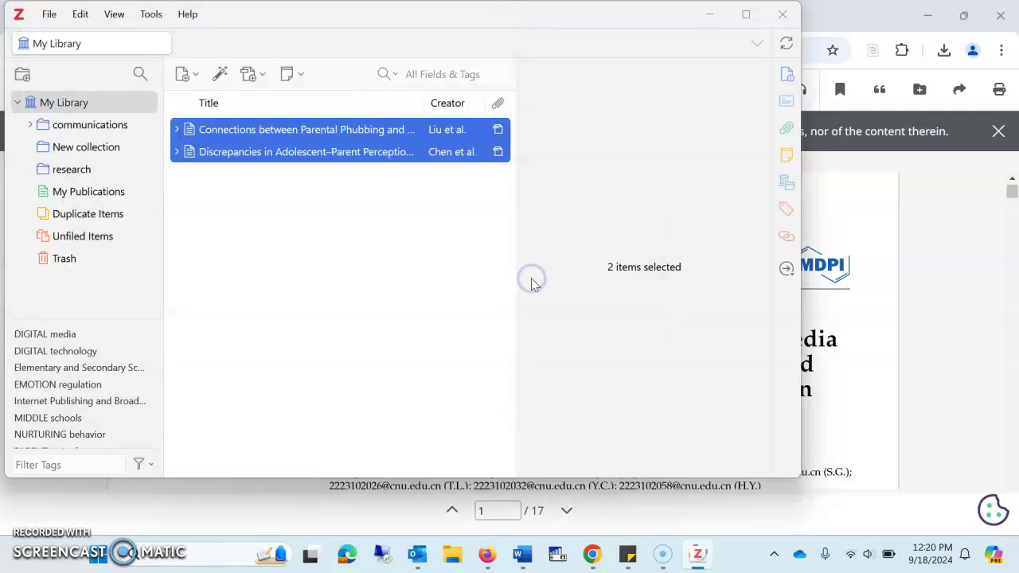
# Minimize Zotero and Chrome, and open the Untitled Bibliography file from the desktop in Word to review the references.
pyautogui.click(695, 24)
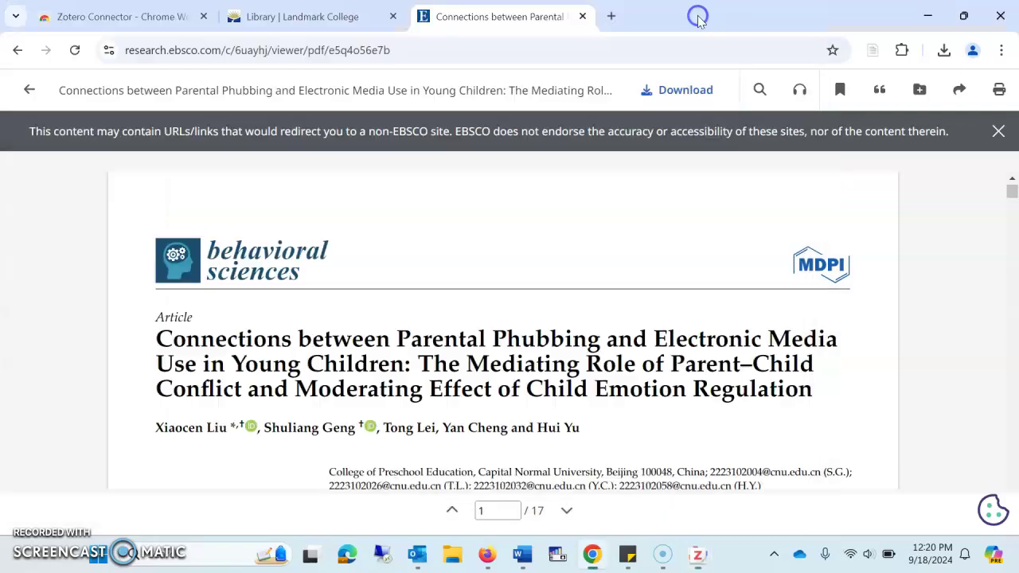
pyautogui.click(926, 14)
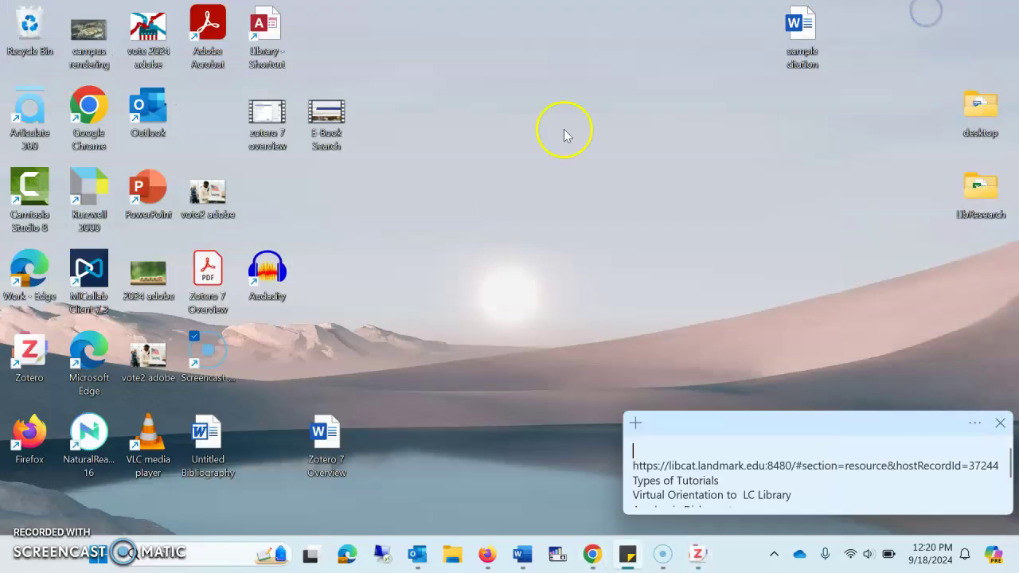
pyautogui.doubleClick(207, 431)
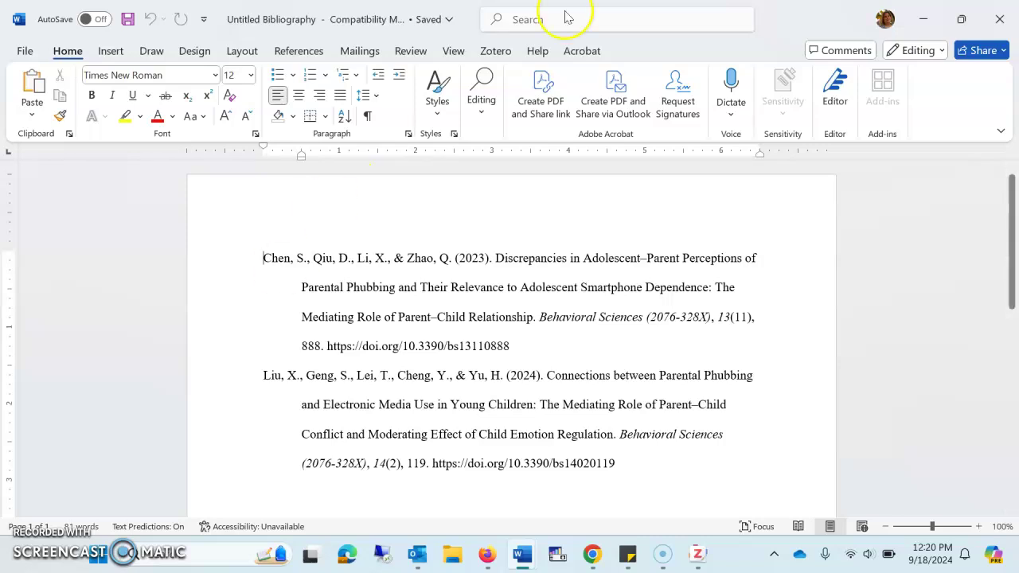
# Minimize the bibliography and start a Zotero citation after "personal lives" in Document1, using American Psychological Association (APA) 7th edition style.
pyautogui.click(925, 18)
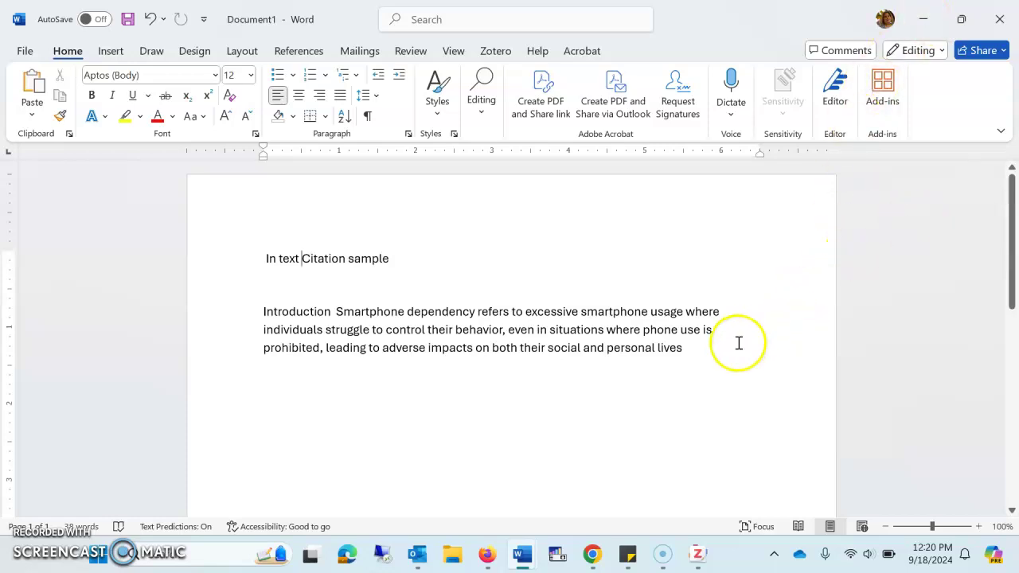
pyautogui.click(684, 347)
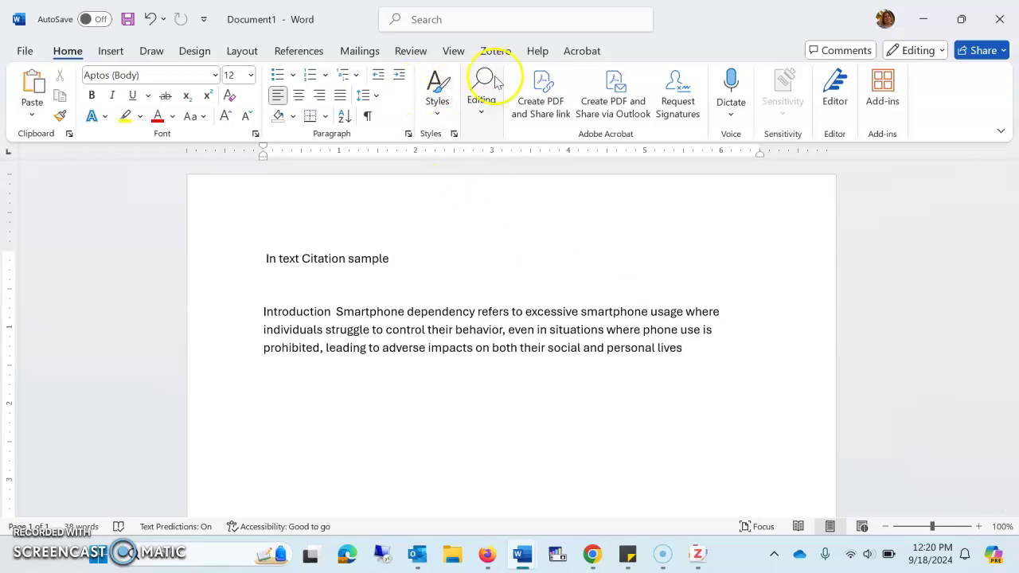
pyautogui.click(495, 52)
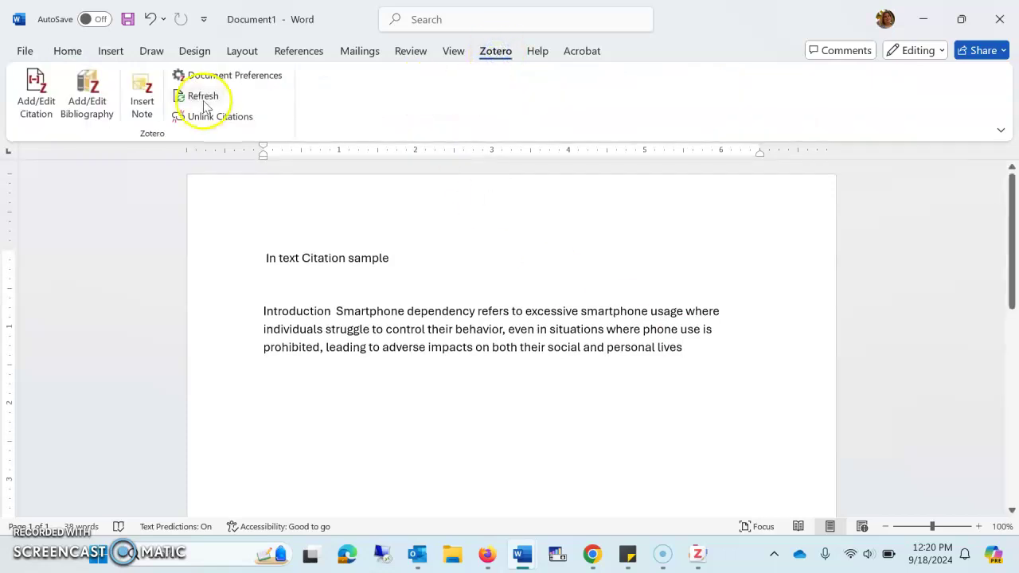
pyautogui.click(30, 110)
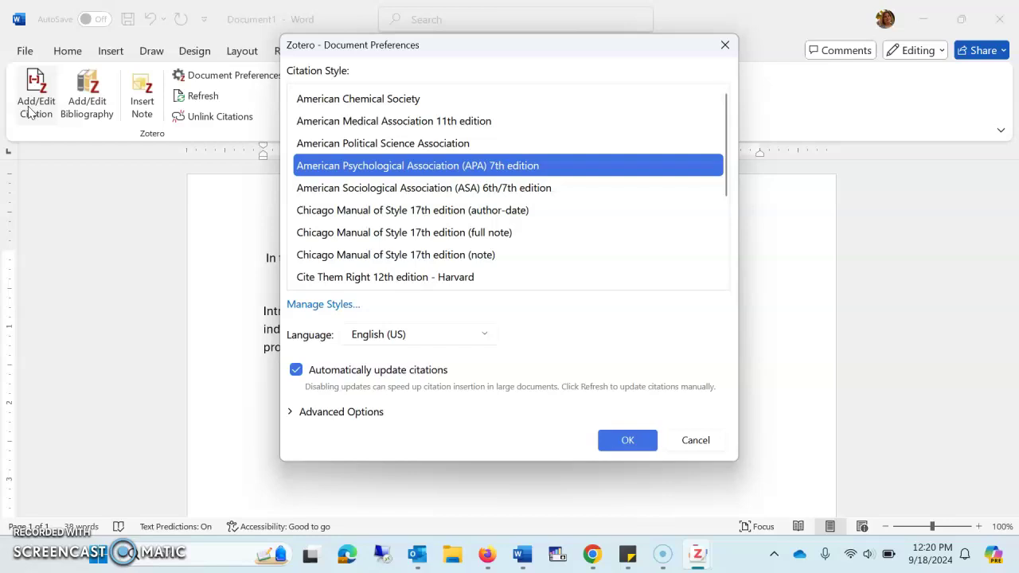
pyautogui.click(325, 177)
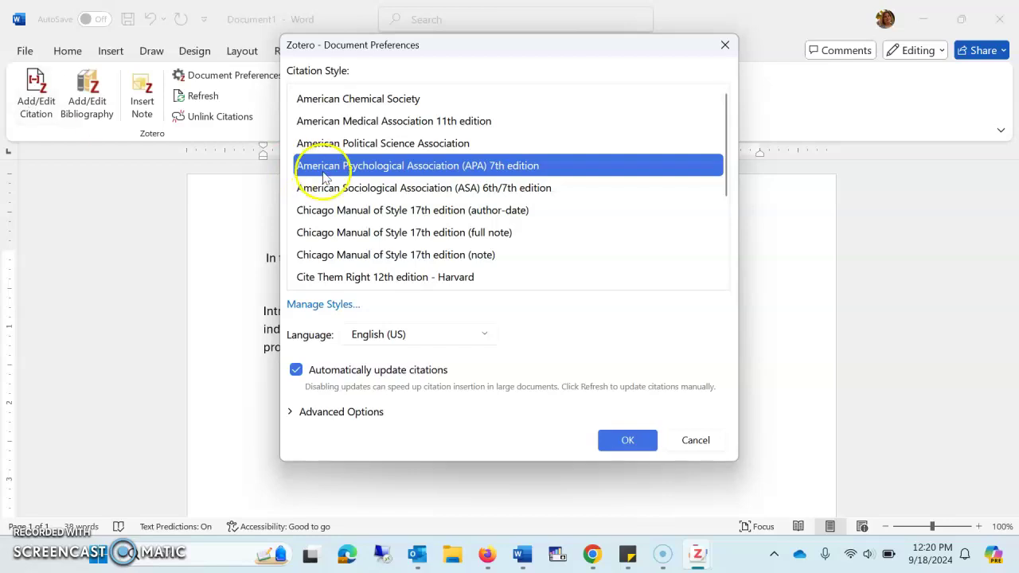
pyautogui.click(605, 444)
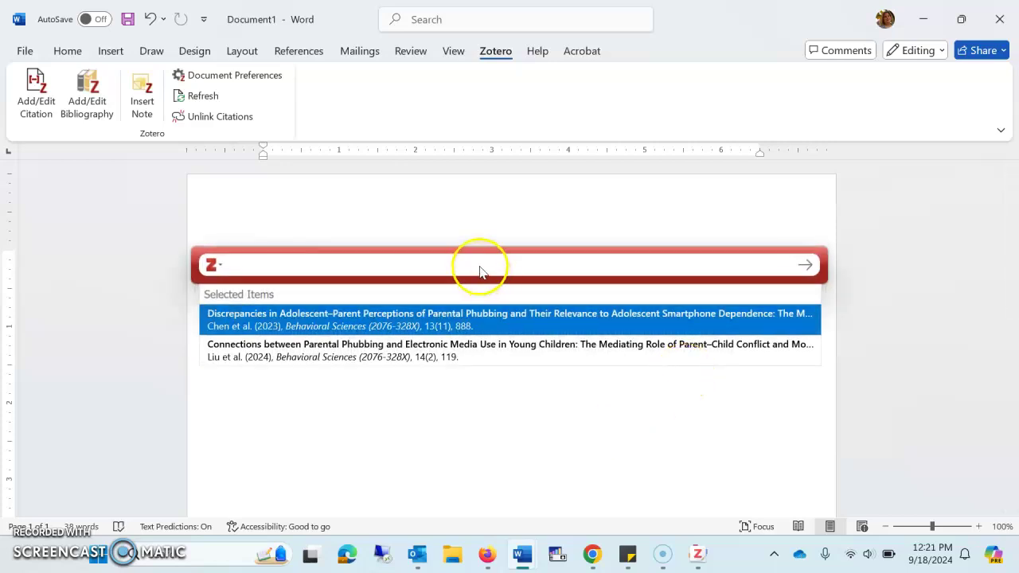
# Insert the 2023 "Discrepancies in Adolescent–Parent Perceptions of Parental Phubbing" article as the in-text citation.
pyautogui.click(480, 270)
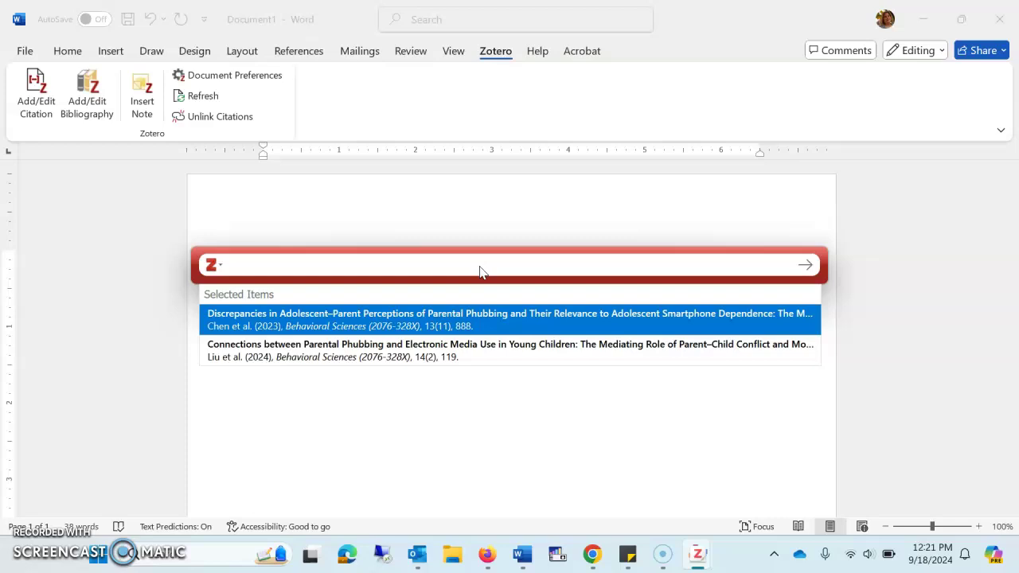
pyautogui.click(387, 320)
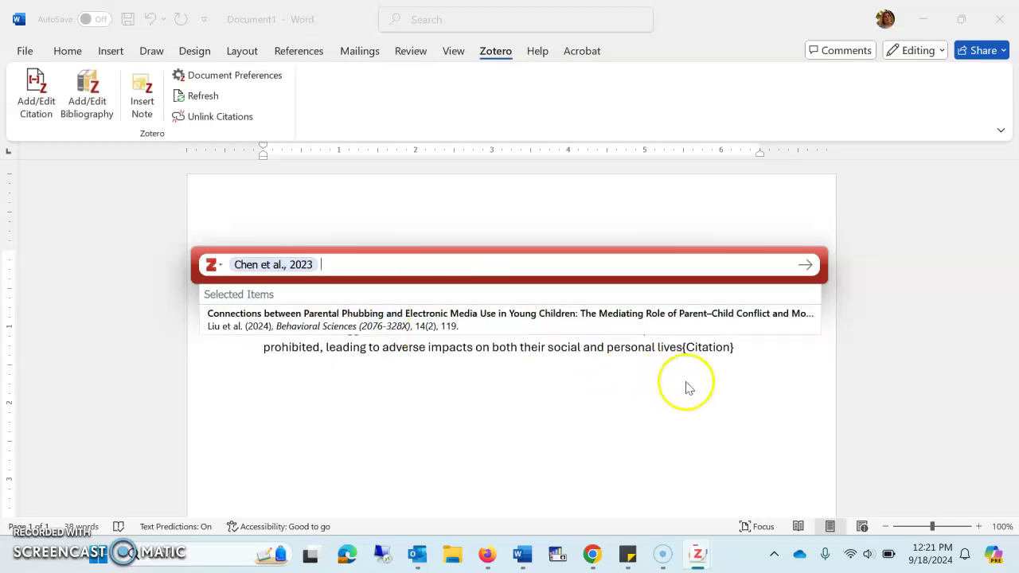
pyautogui.click(803, 271)
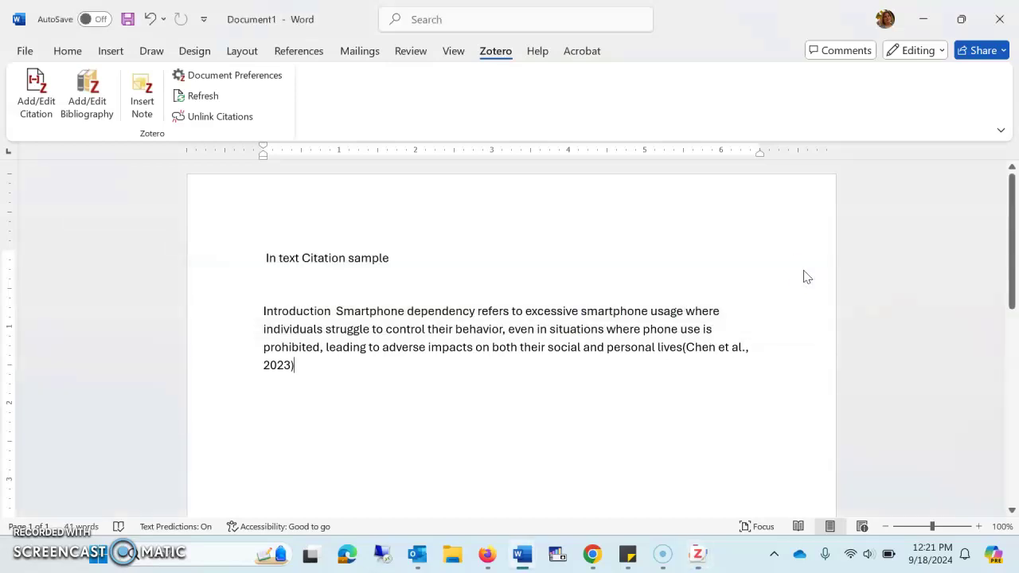